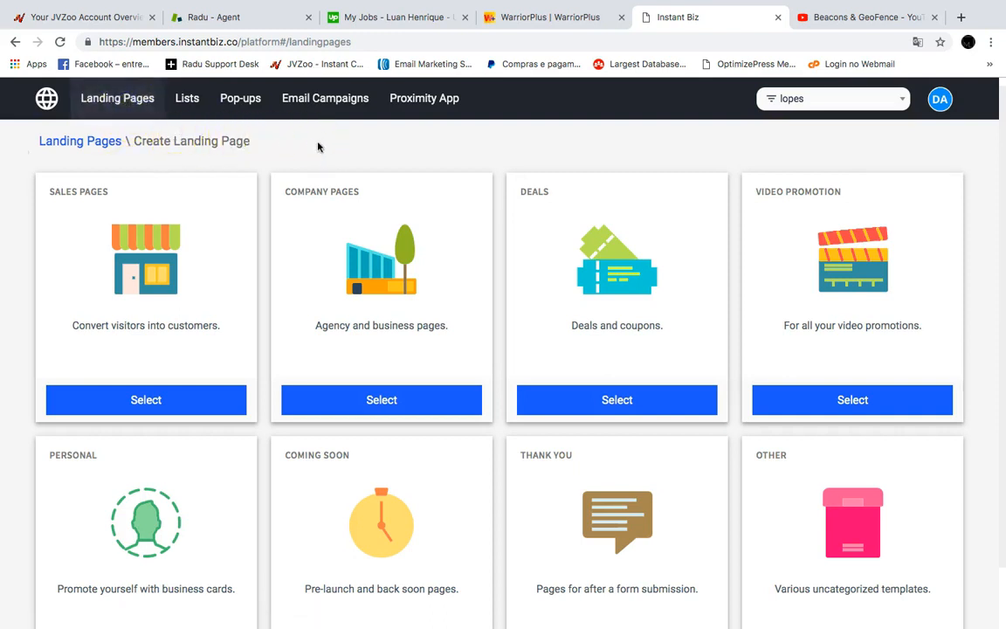
# Review the landing page categories and the templates offered under Company Pages, Sales Pages and Video Promotion.
pyautogui.scroll(-2, 318, 144)
pyautogui.scroll(2, 319, 146)
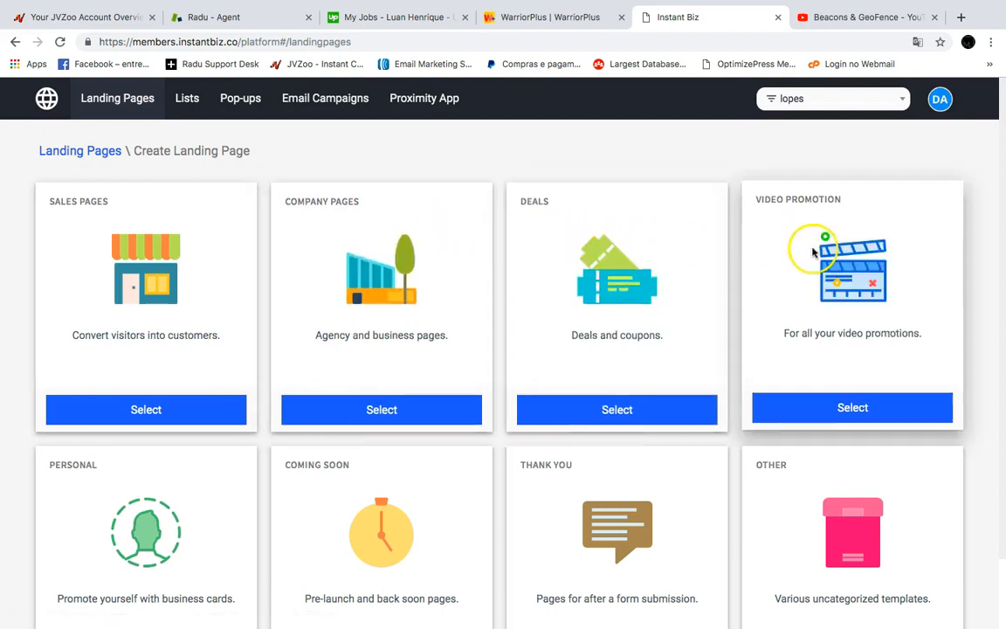
pyautogui.scroll(-2, 804, 288)
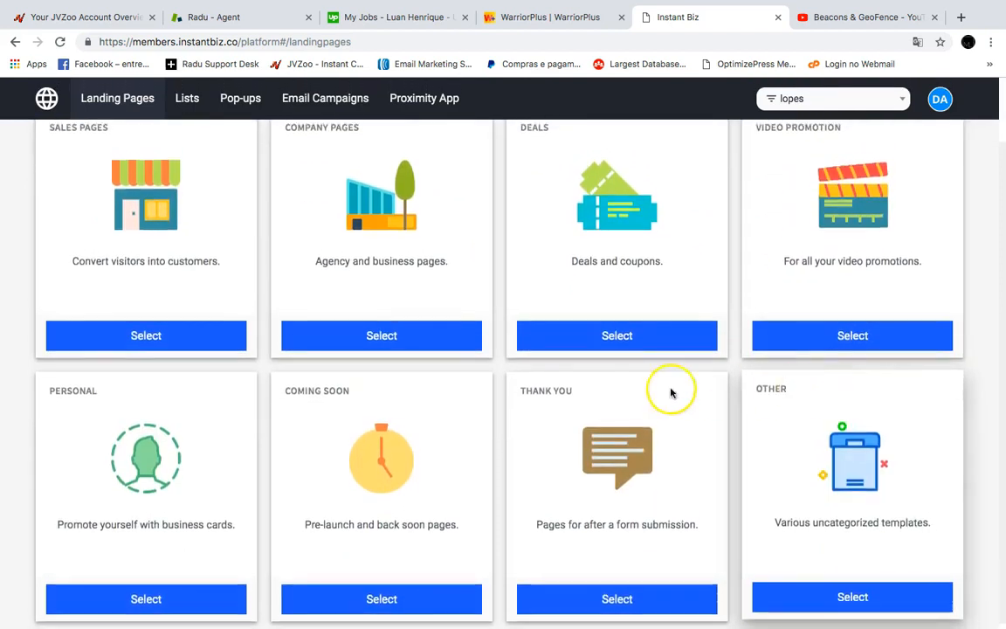
pyautogui.scroll(1, 331, 418)
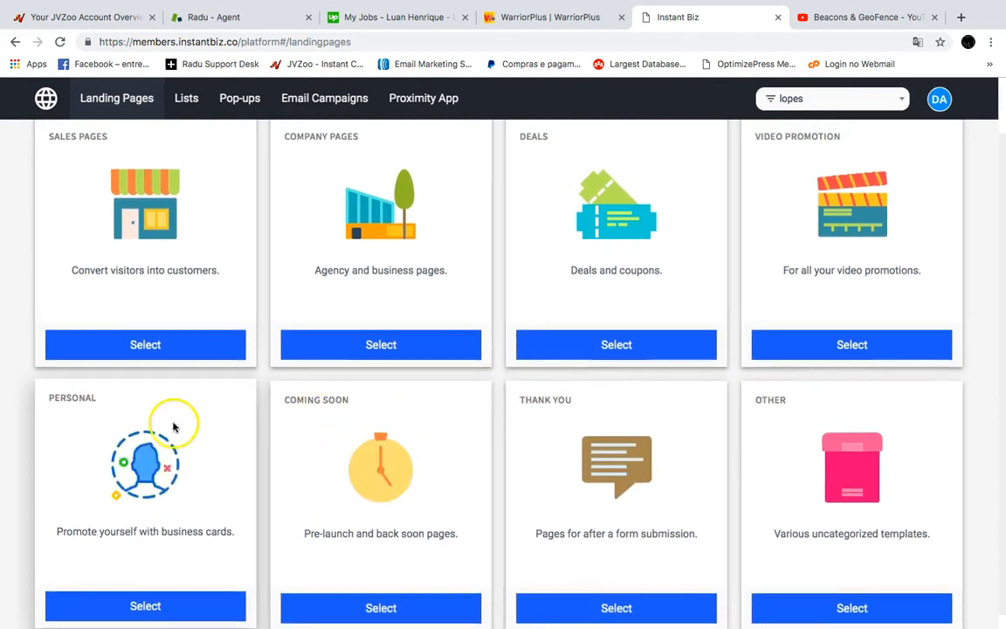
pyautogui.scroll(2, 782, 446)
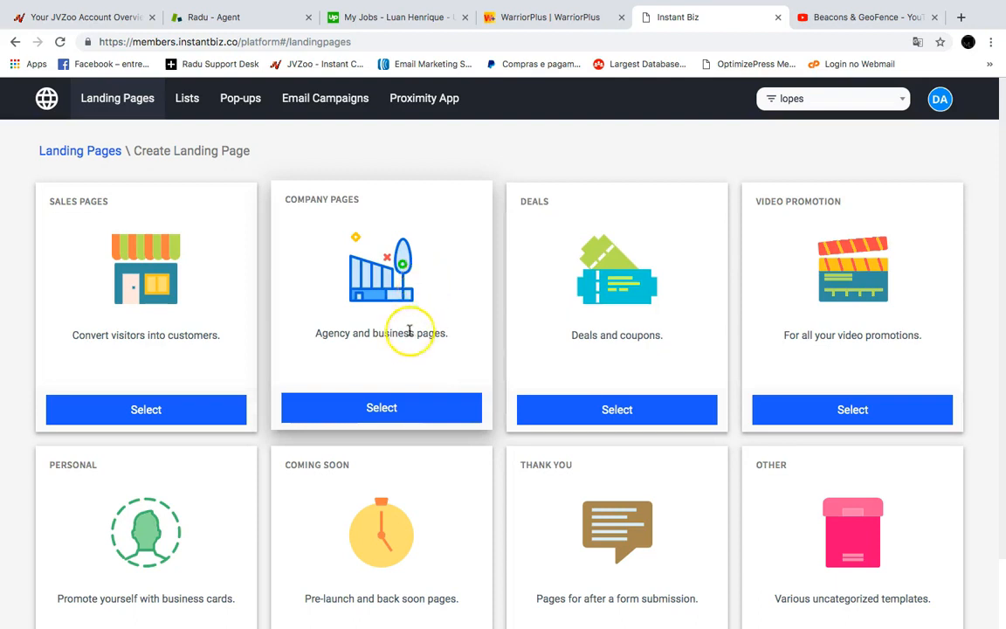
pyautogui.click(386, 398)
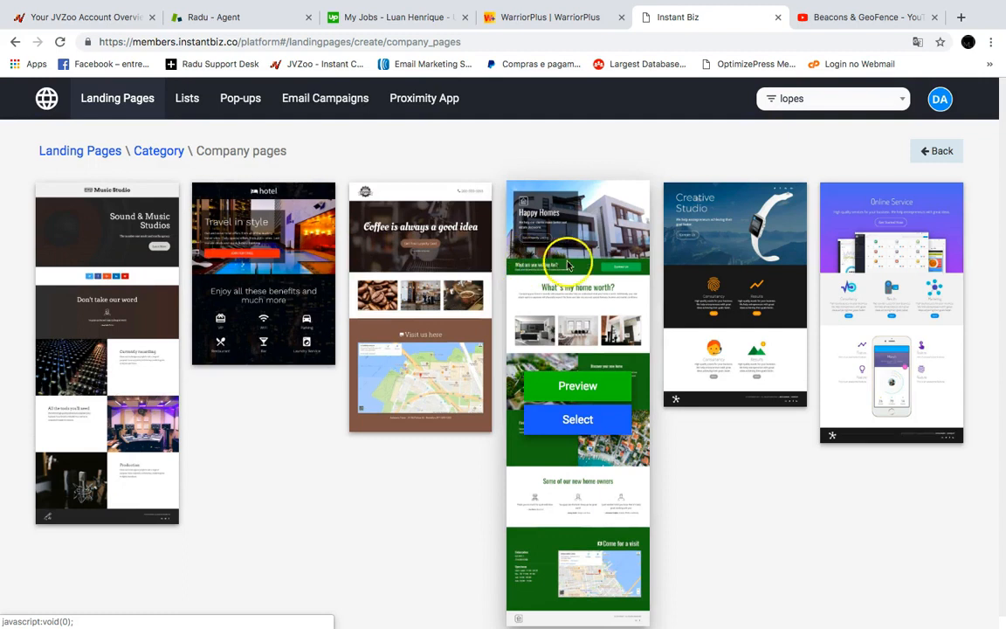
pyautogui.click(936, 151)
pyautogui.click(155, 397)
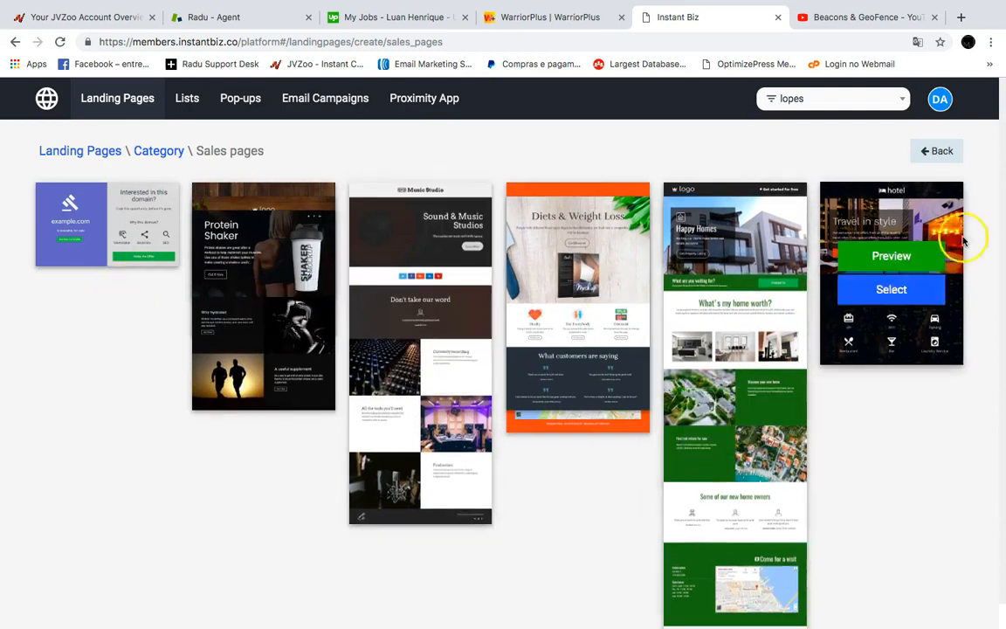
pyautogui.click(935, 151)
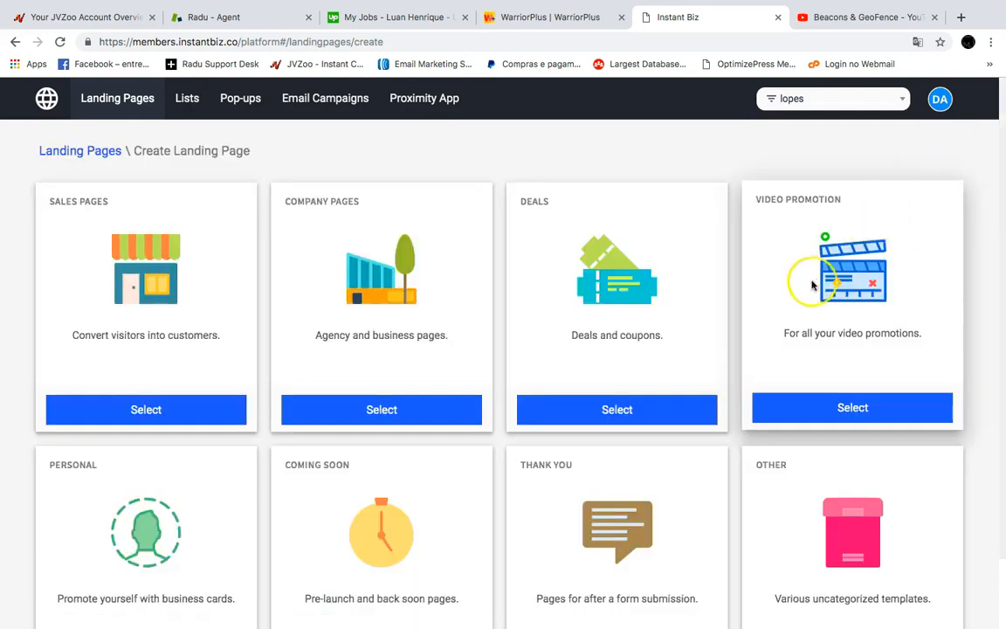
pyautogui.click(840, 406)
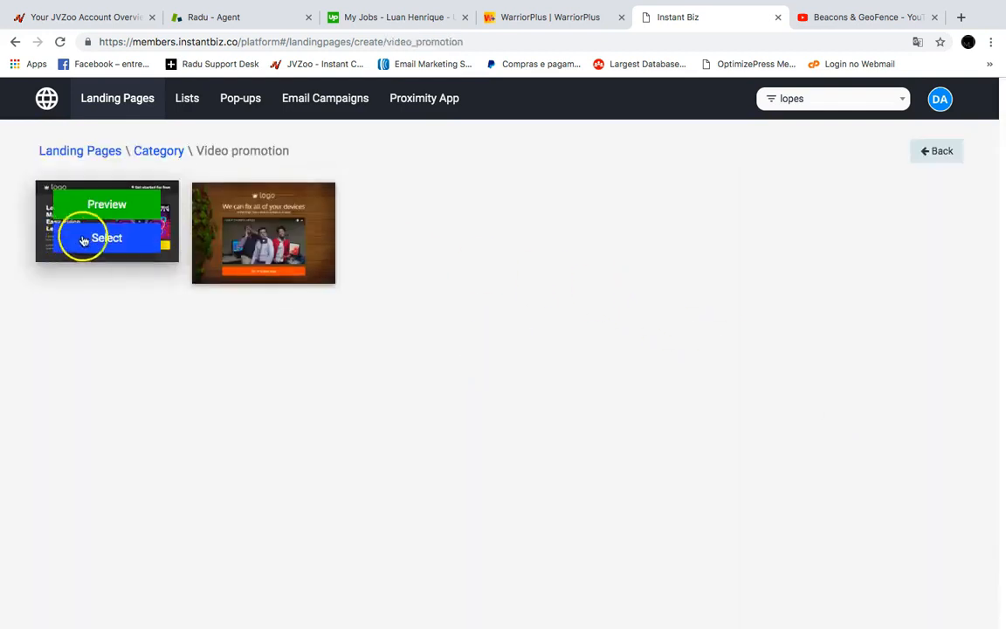
pyautogui.click(925, 155)
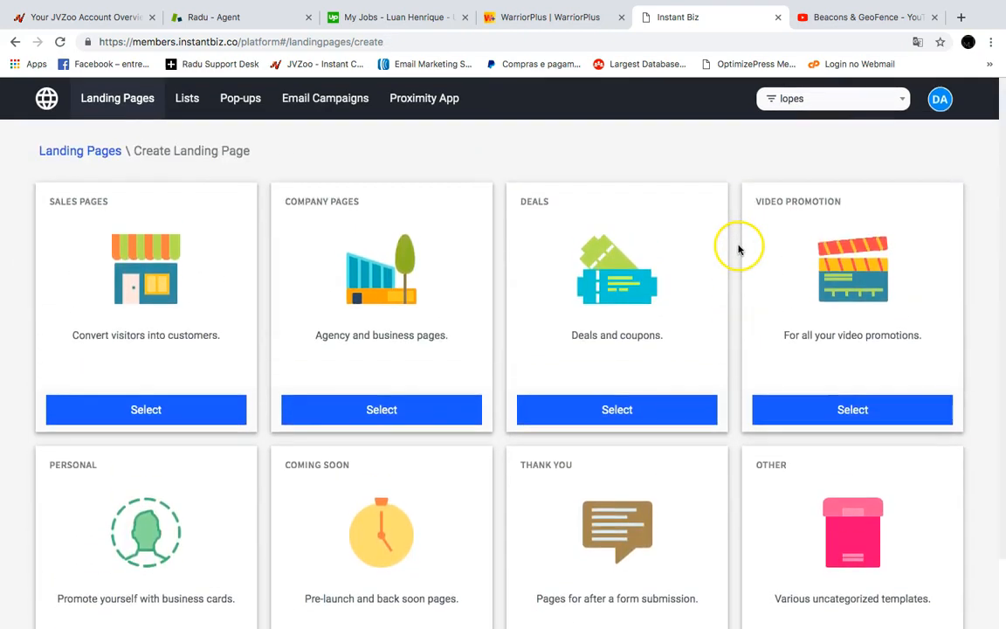
# Create a landing page named "Video Promo" from the wood-background "We can fix all of your devices" video promotion template.
pyautogui.click(851, 406)
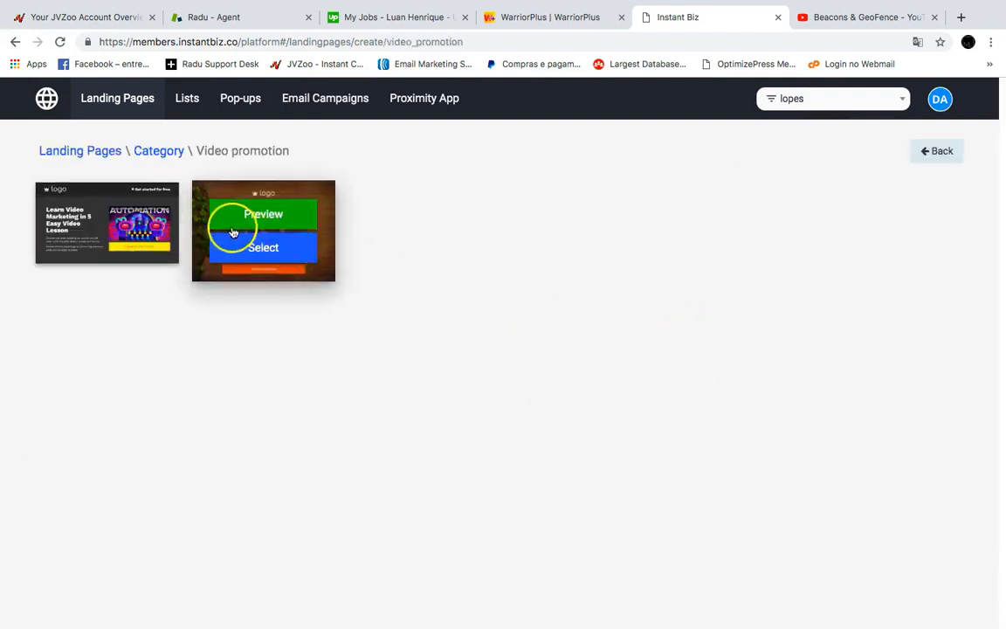
pyautogui.click(271, 251)
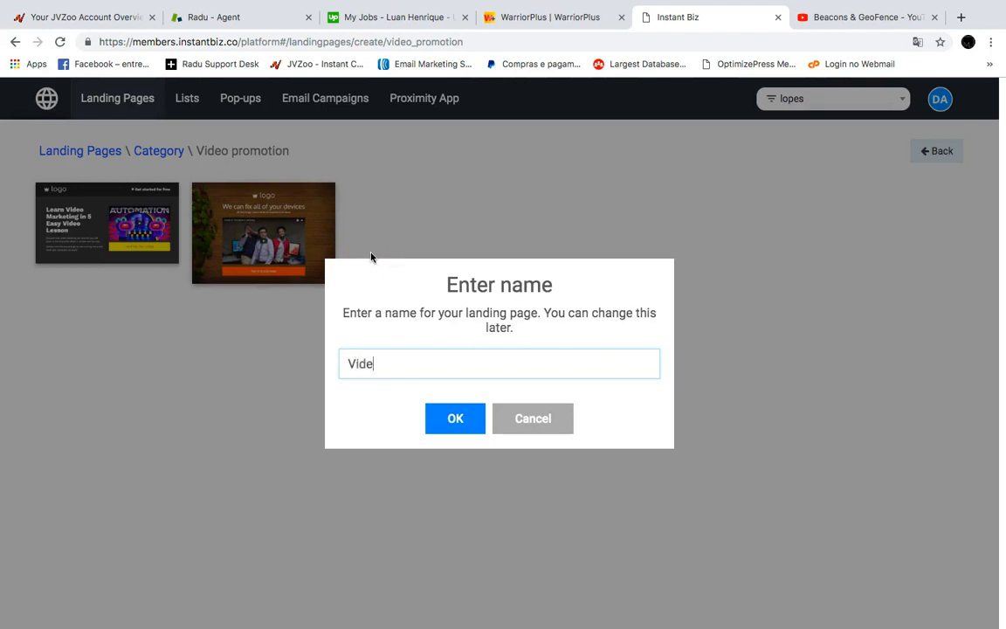
pyautogui.write('Video Promo')
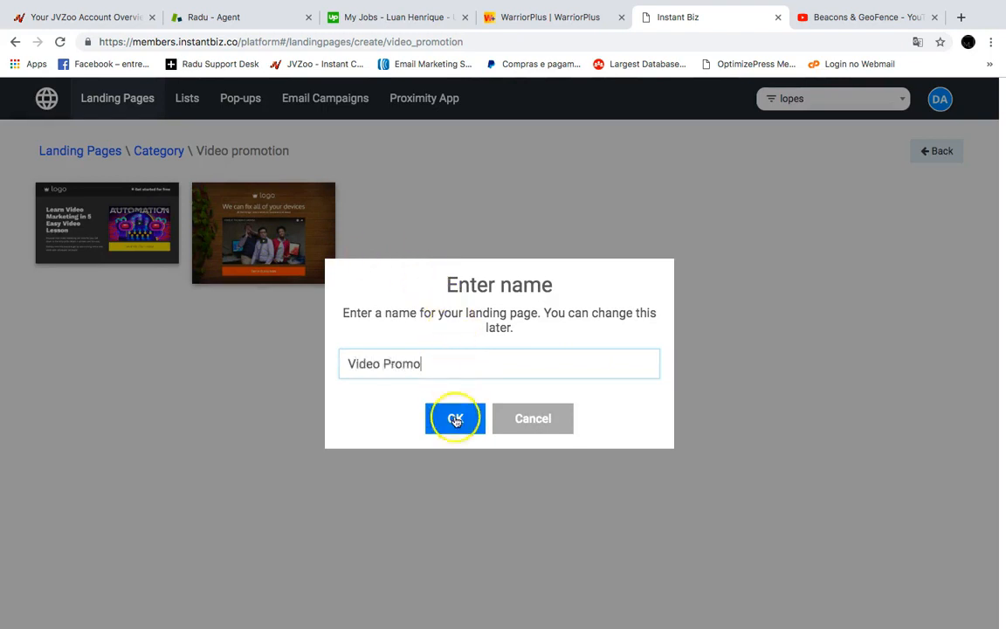
pyautogui.click(455, 418)
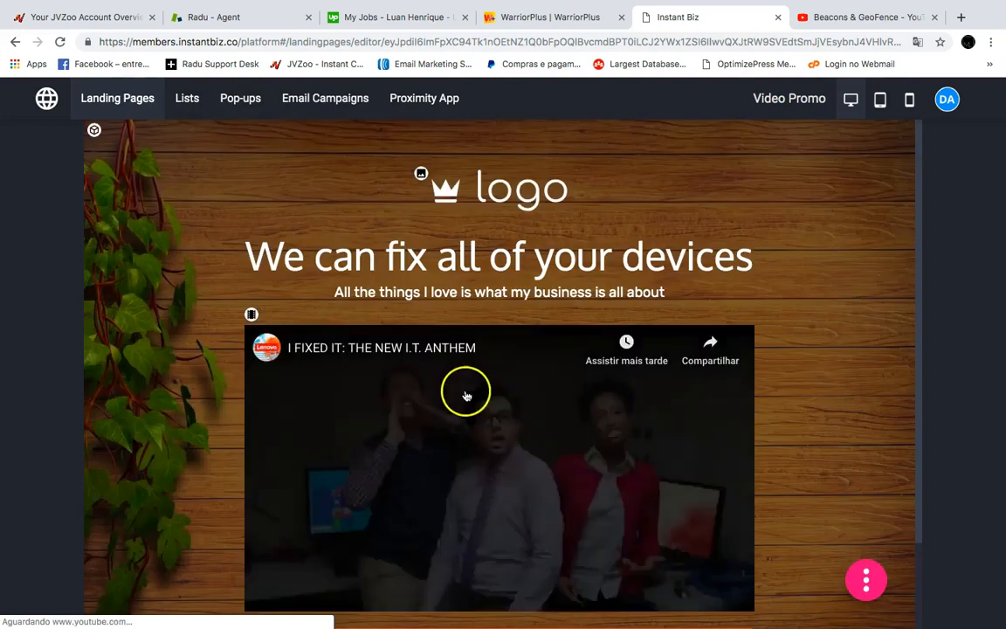
# Replace the logo image above the headline with the uploaded Medium.png file.
pyautogui.scroll(-2, 474, 307)
pyautogui.scroll(2, 474, 307)
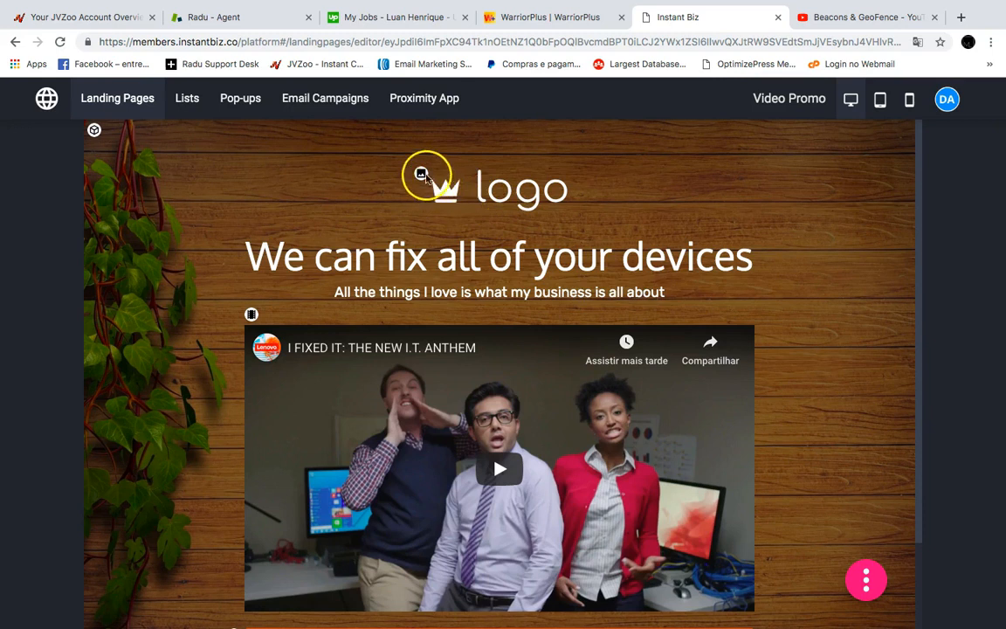
pyautogui.click(422, 175)
pyautogui.click(467, 186)
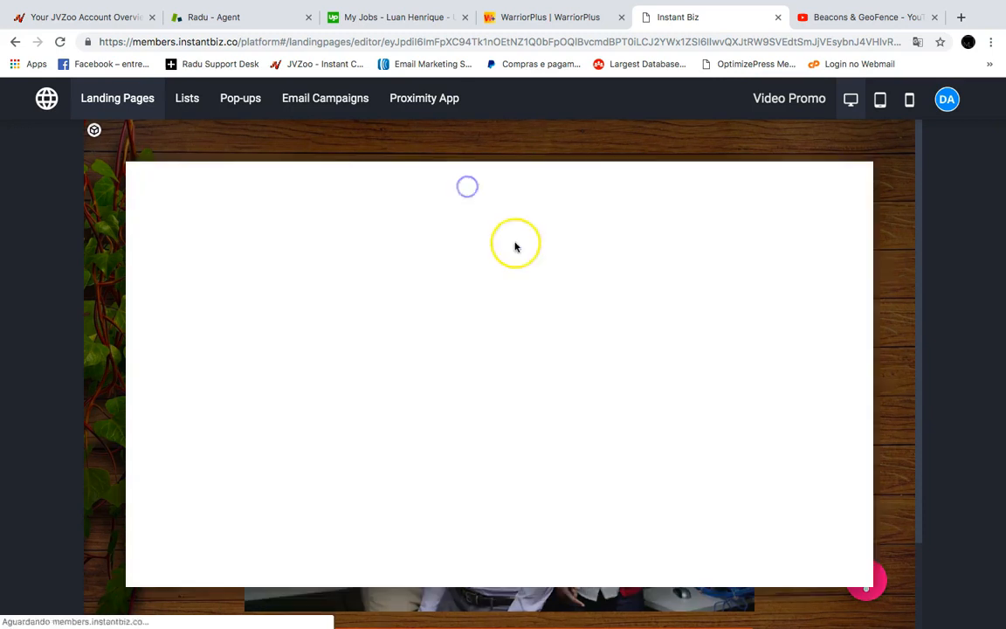
pyautogui.click(450, 244)
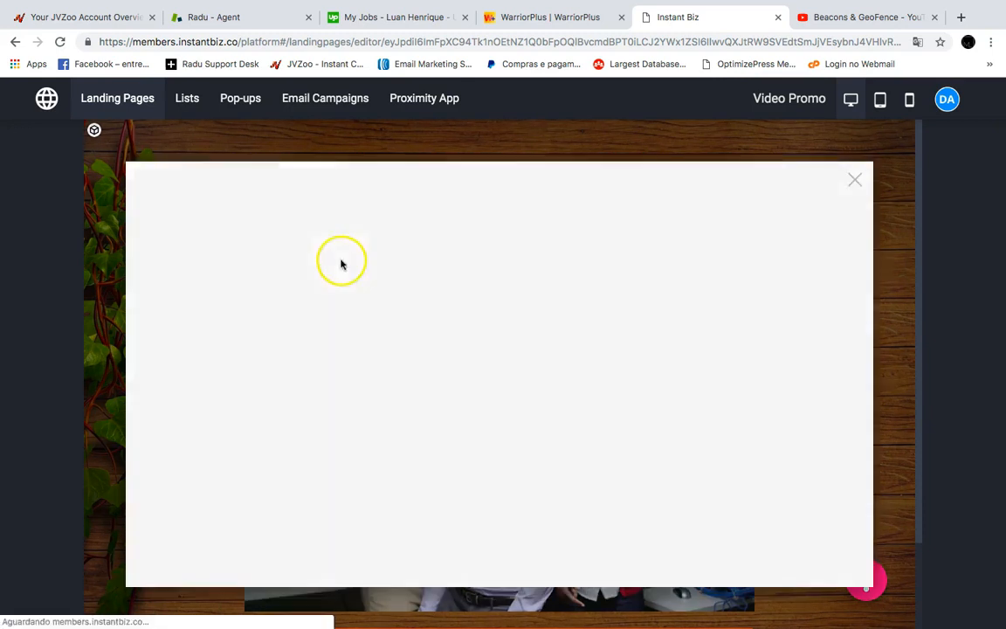
pyautogui.doubleClick(331, 254)
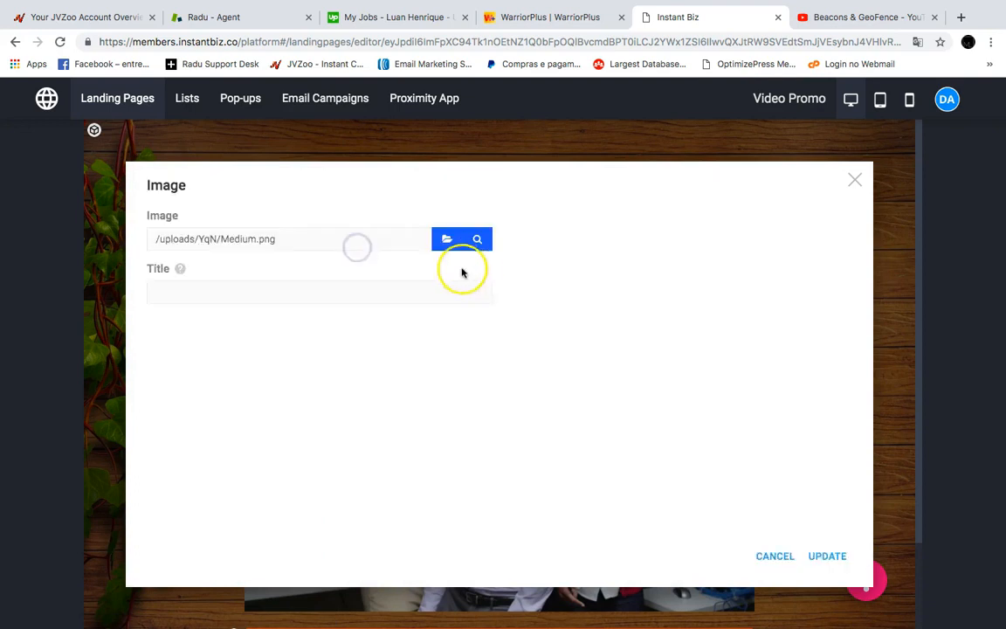
pyautogui.click(831, 554)
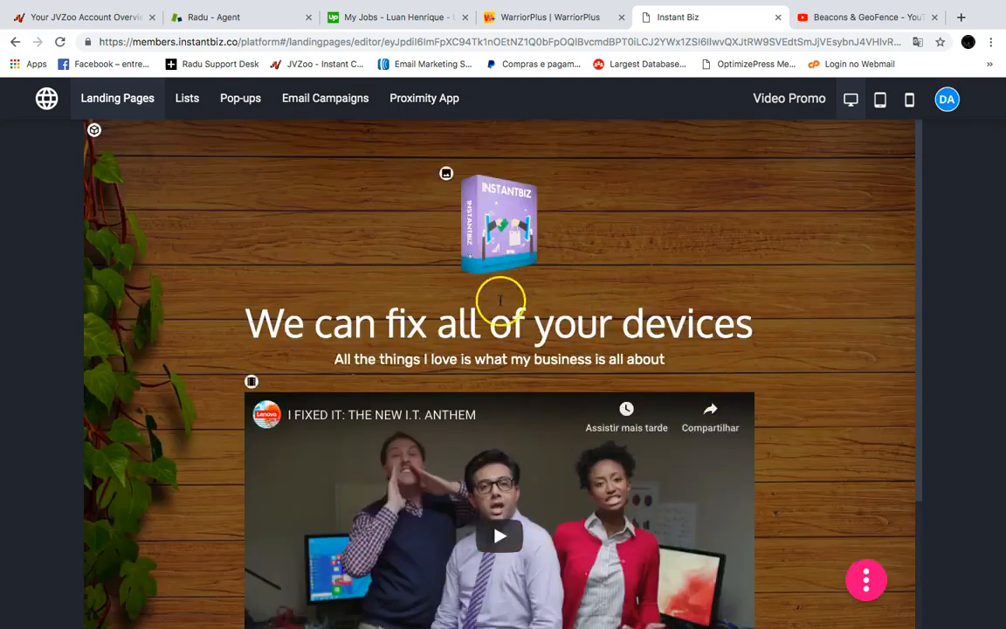
# Change the page headline to "VIDEO PROMO" and the line beneath it to "Check this new video".
pyautogui.click(605, 323)
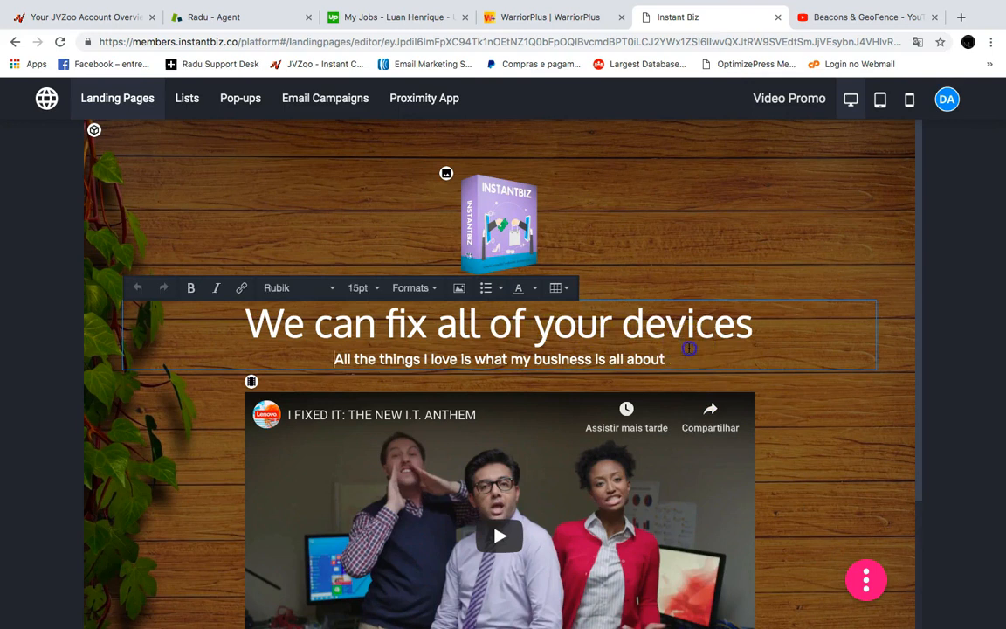
pyautogui.click(569, 330)
pyautogui.moveTo(759, 337); pyautogui.dragTo(245, 330)
pyautogui.write('VIDEO PROMO')
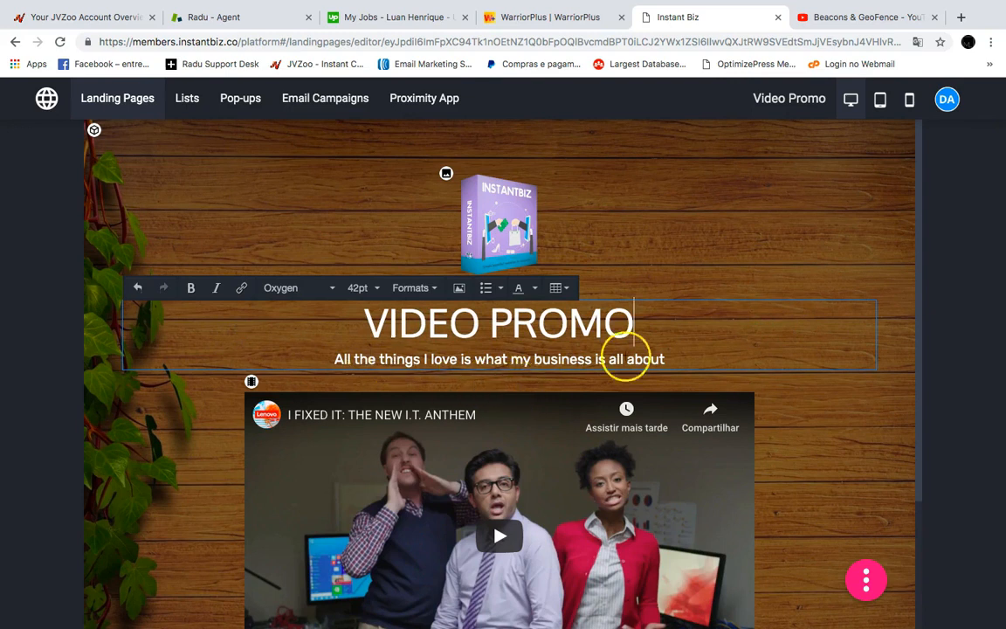
pyautogui.moveTo(671, 361); pyautogui.dragTo(327, 353)
pyautogui.write('Check this new video')
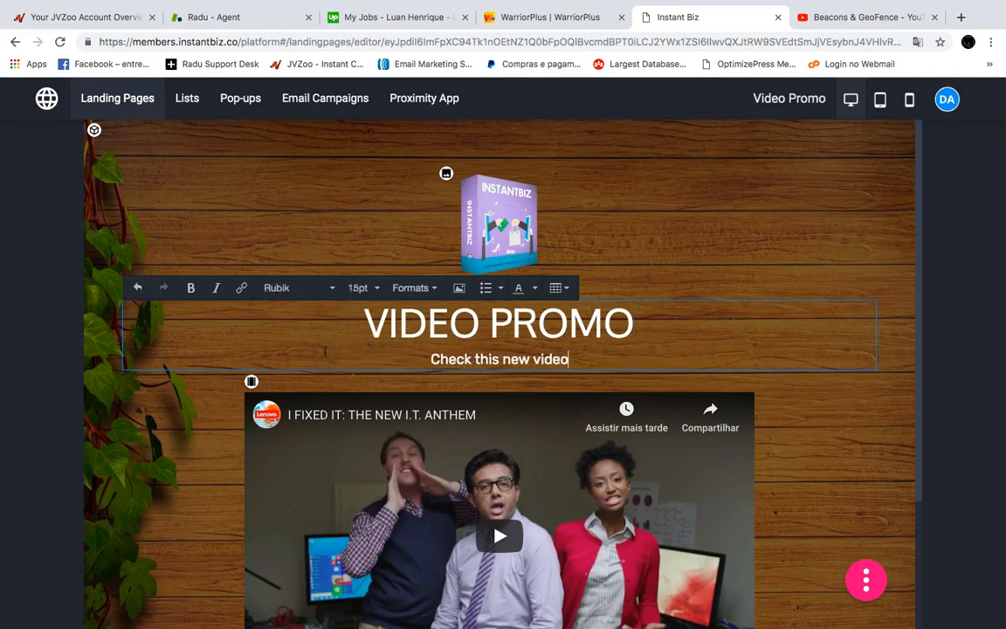
pyautogui.click(304, 288)
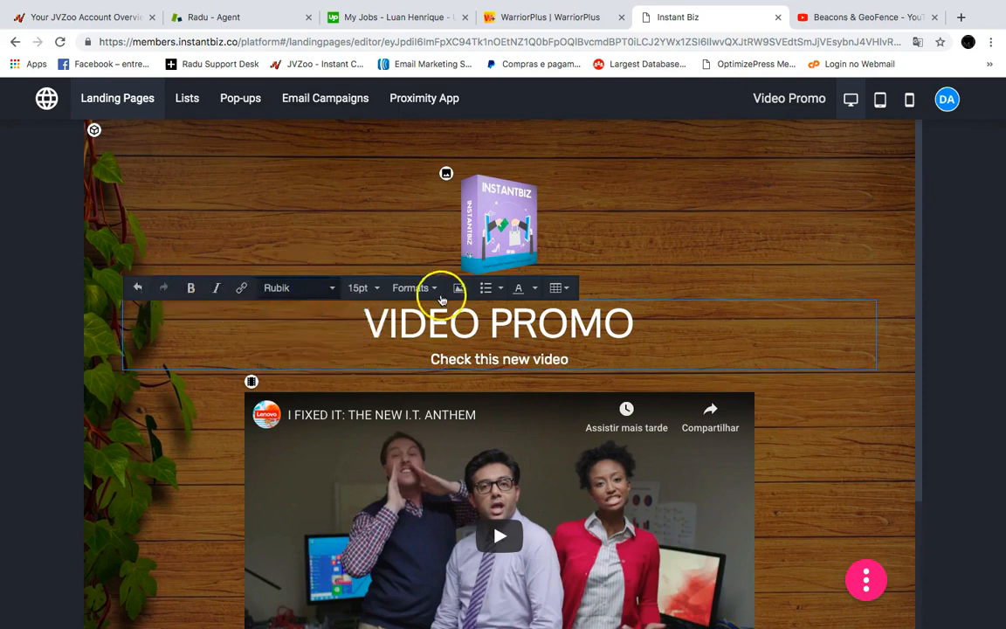
pyautogui.click(439, 293)
pyautogui.click(437, 287)
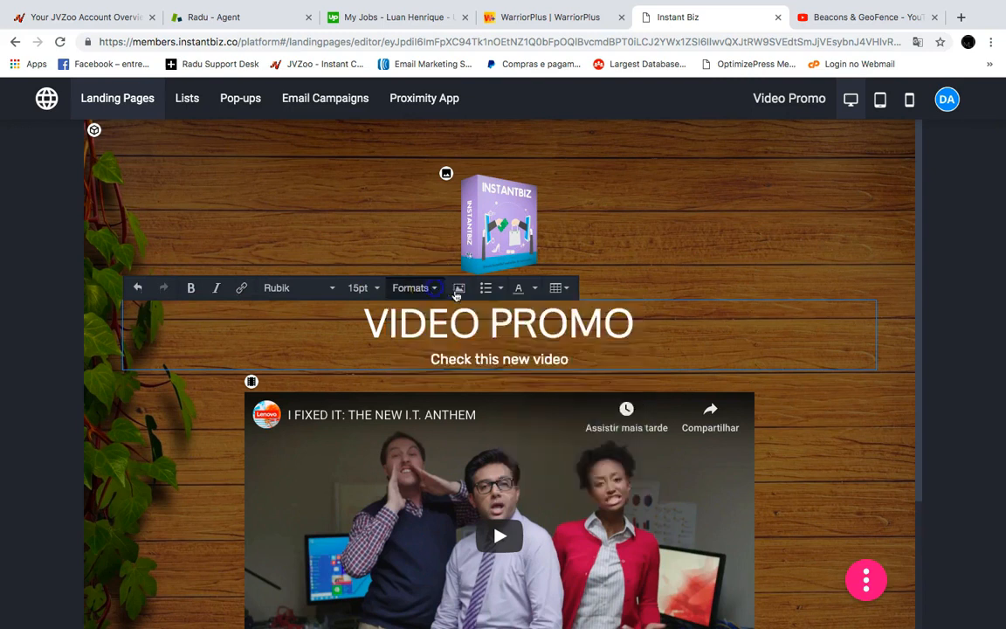
pyautogui.click(504, 316)
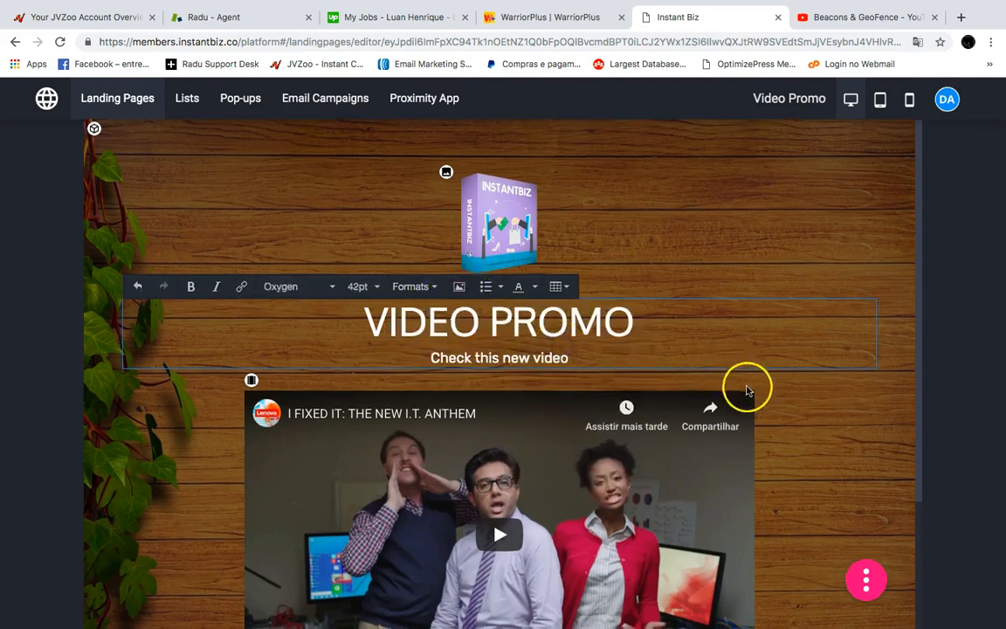
pyautogui.click(790, 418)
# Try the 21:9 ratio on the embedded video and return it to 16:9.
pyautogui.scroll(-2, 560, 311)
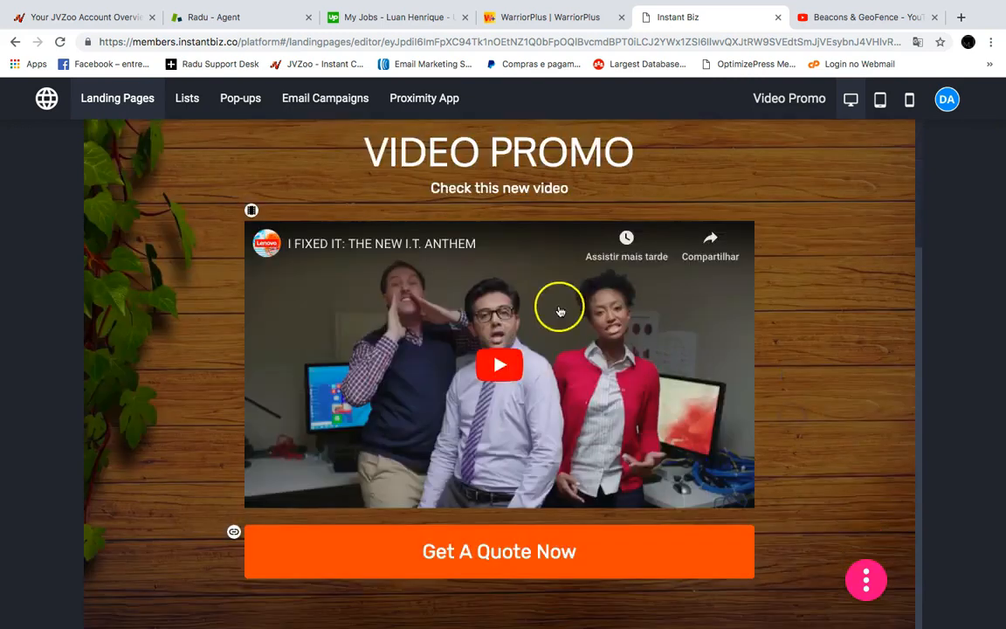
pyautogui.click(250, 209)
pyautogui.moveTo(288, 303)
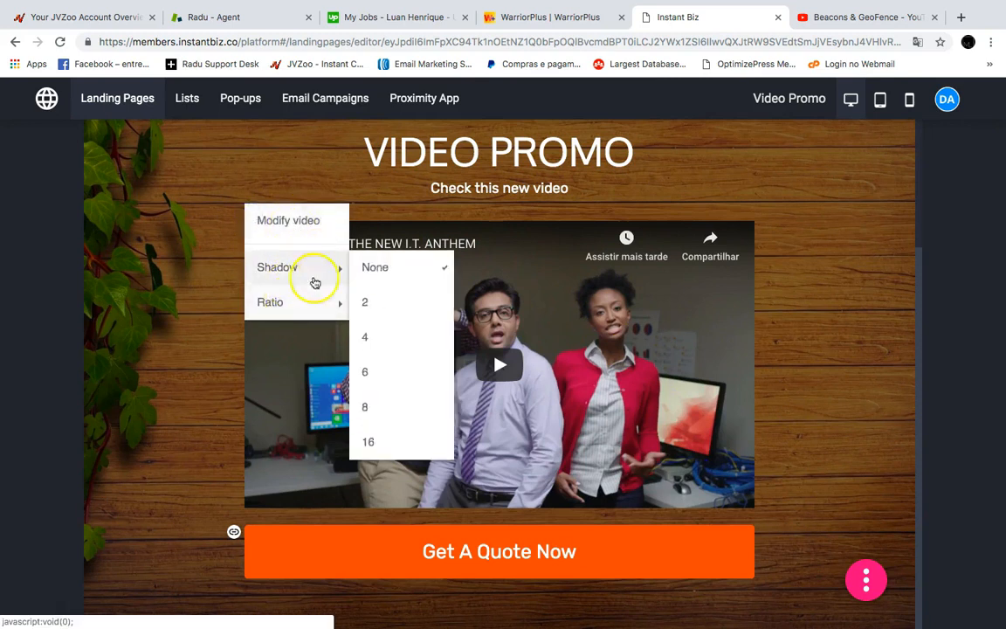
pyautogui.click(410, 299)
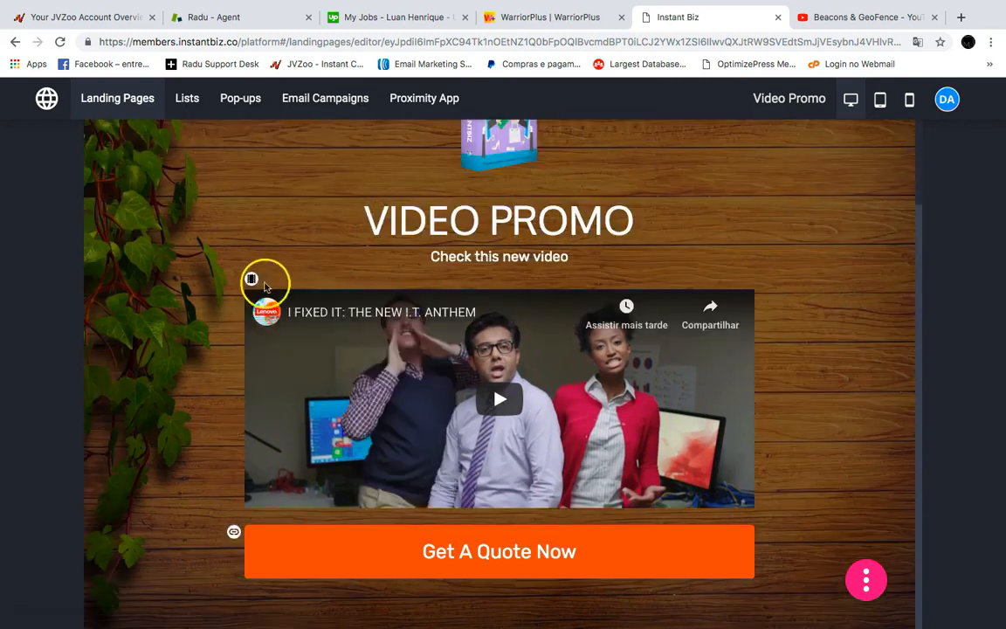
pyautogui.click(252, 278)
pyautogui.moveTo(291, 377)
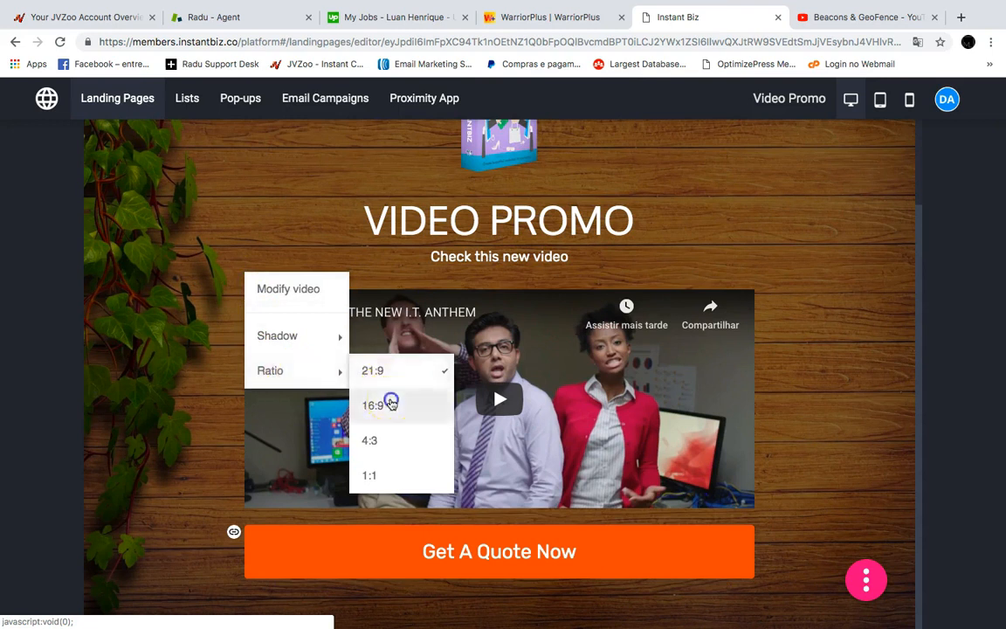
pyautogui.click(389, 404)
# Inspect the embedded video's source settings and close them with an update.
pyautogui.click(252, 210)
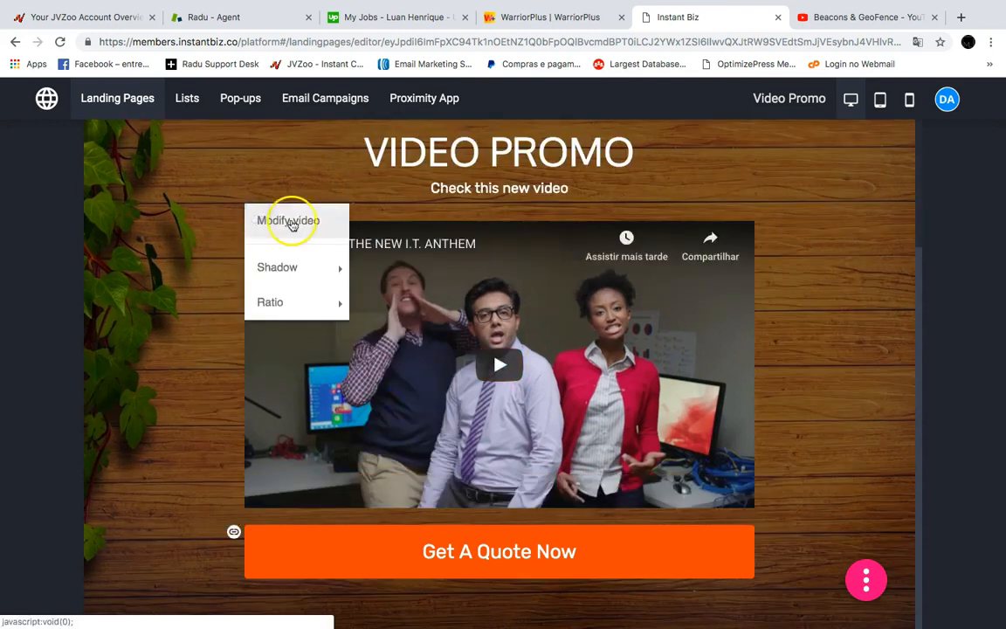
pyautogui.click(292, 223)
pyautogui.moveTo(384, 243); pyautogui.dragTo(205, 227)
pyautogui.click(437, 240)
pyautogui.click(820, 555)
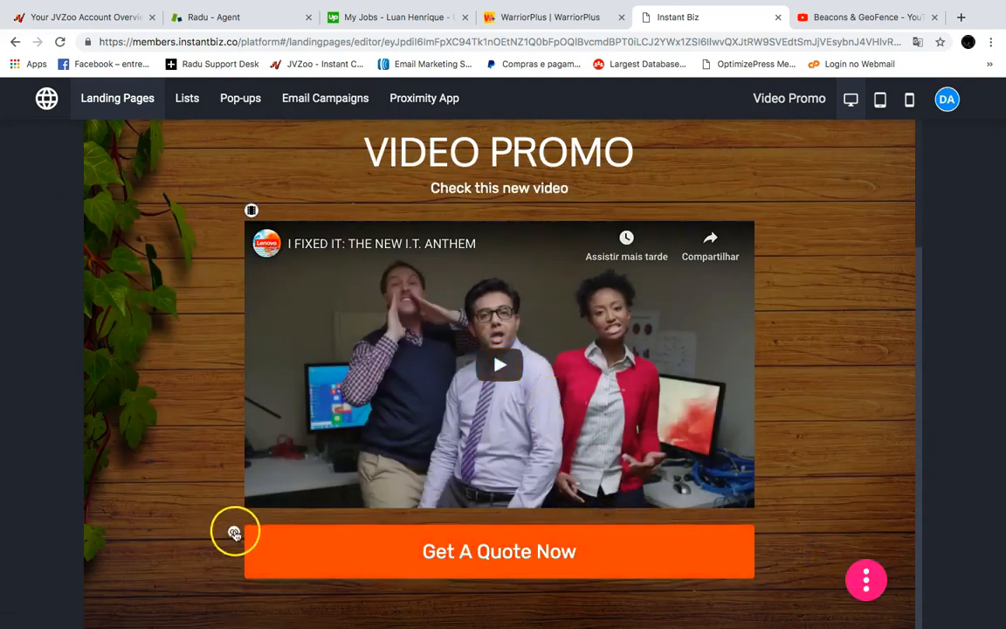
# Change the text of the orange link button below the video to "GET INSTANT ACCESS".
pyautogui.click(234, 533)
pyautogui.moveTo(276, 453)
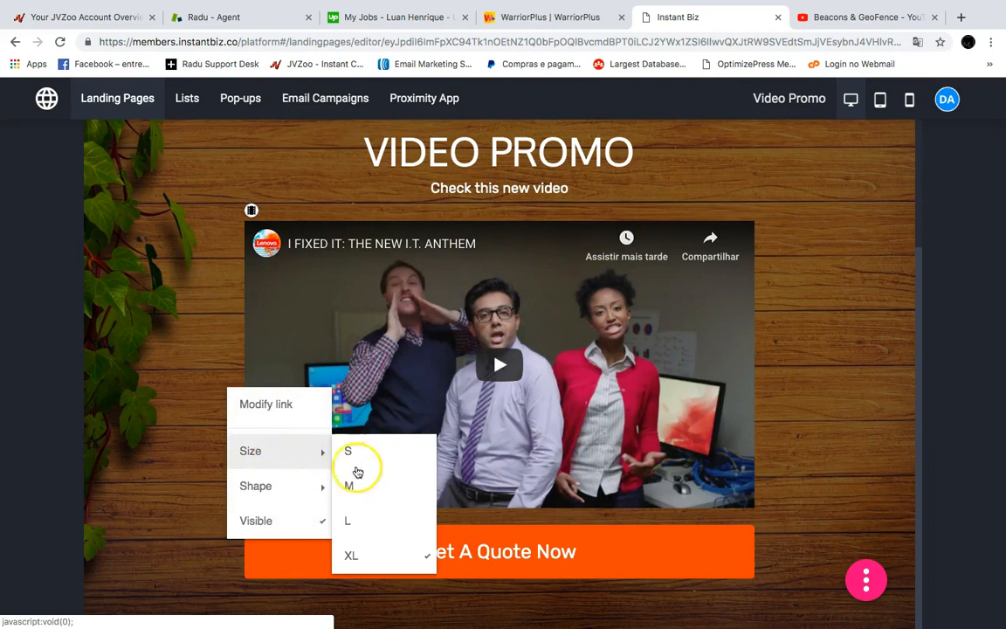
pyautogui.moveTo(307, 489)
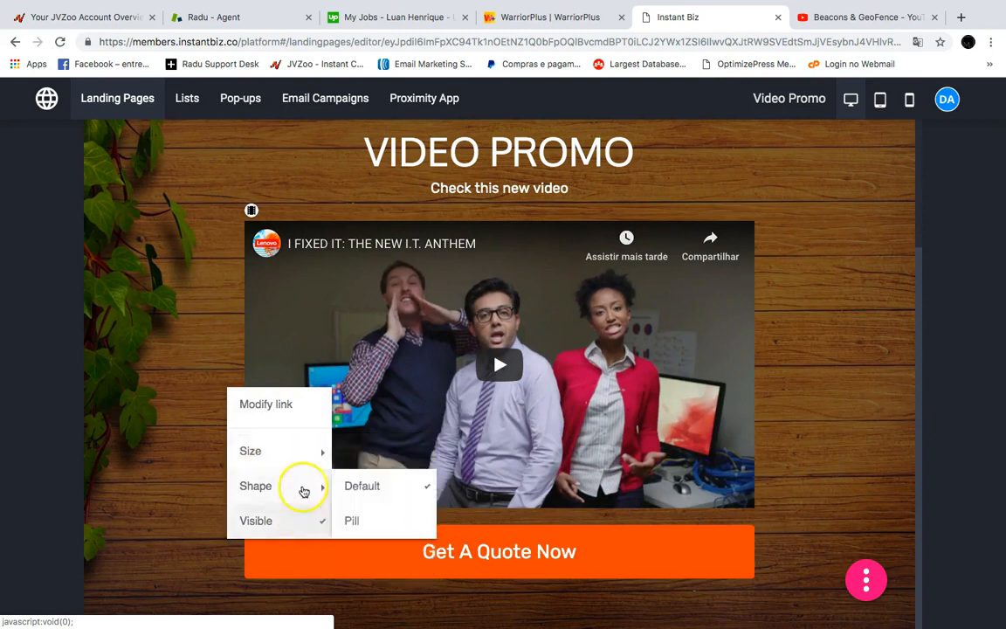
pyautogui.click(286, 405)
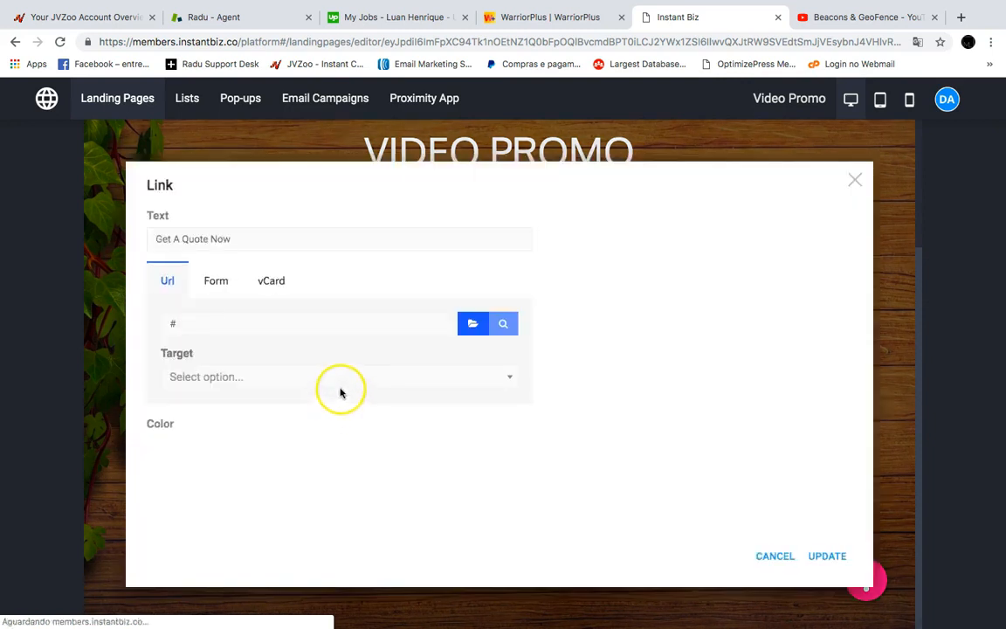
pyautogui.moveTo(266, 242); pyautogui.dragTo(98, 236)
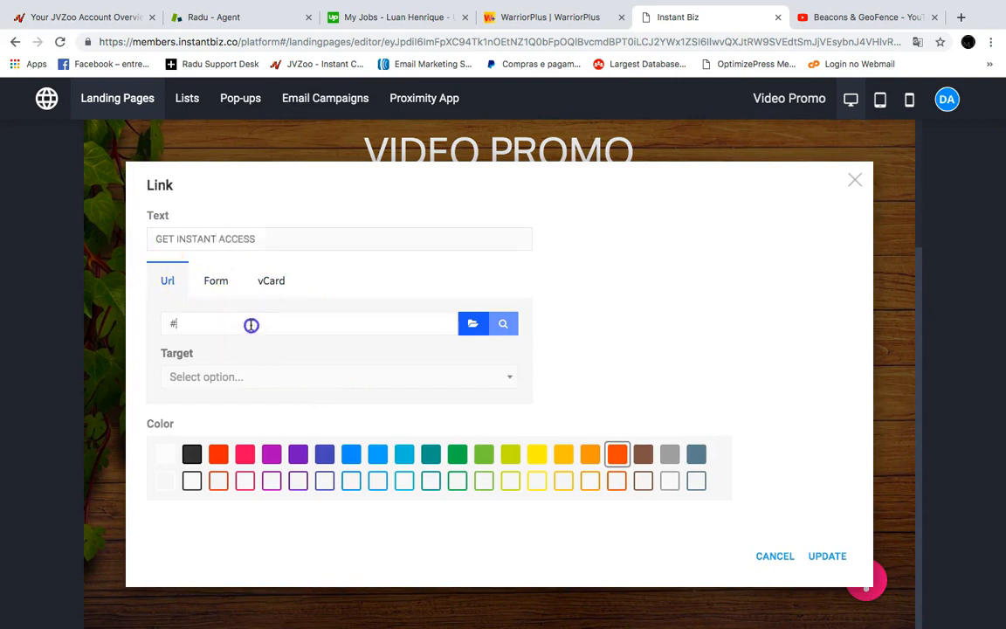
pyautogui.click(825, 551)
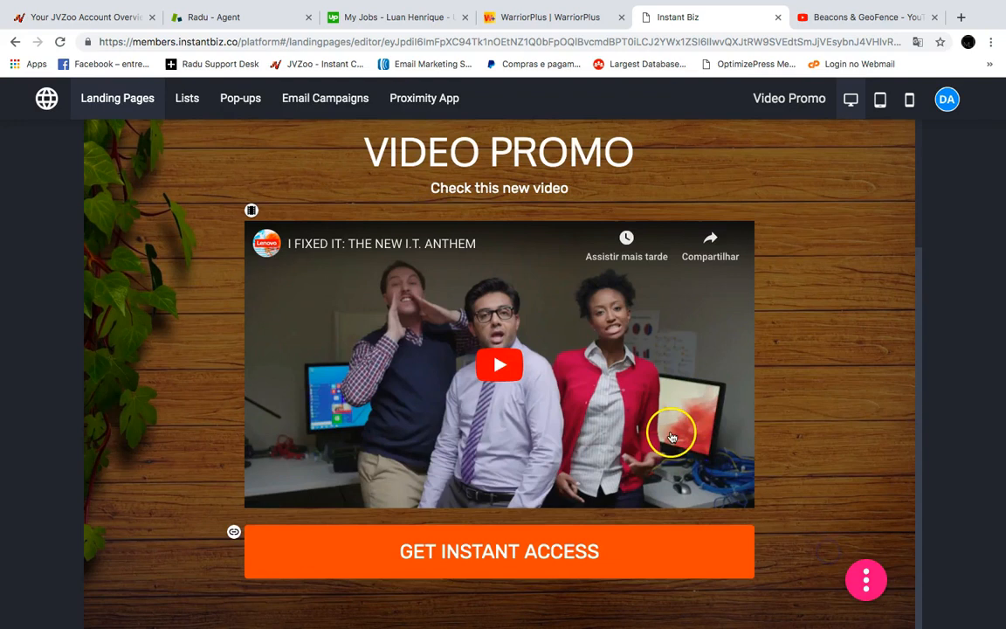
# Preview the landing page in the tablet and mobile layouts and return to the desktop layout.
pyautogui.scroll(1, 681, 431)
pyautogui.scroll(3, 683, 434)
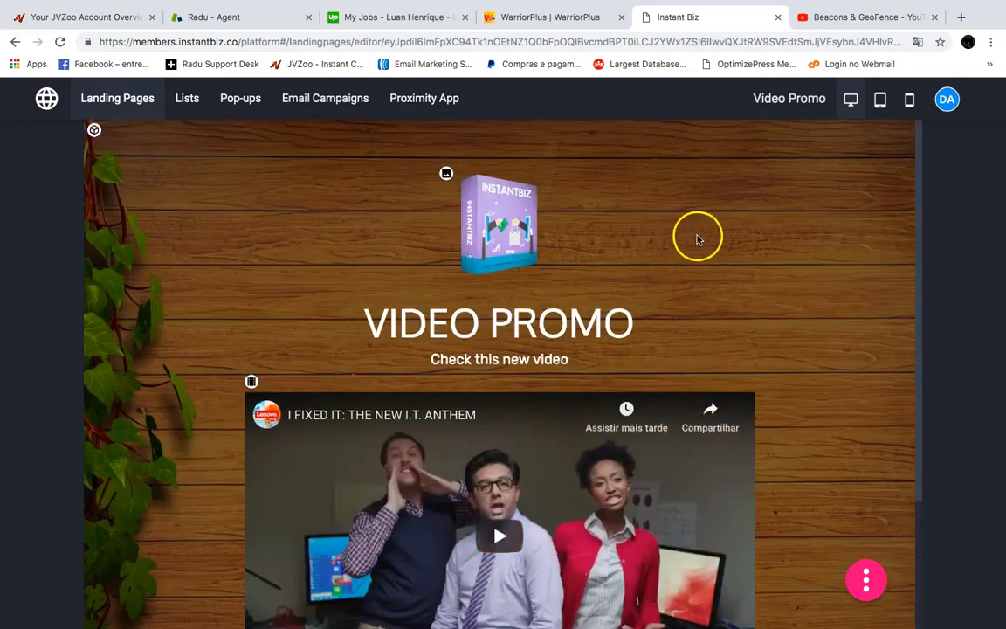
pyautogui.click(880, 101)
pyautogui.click(904, 100)
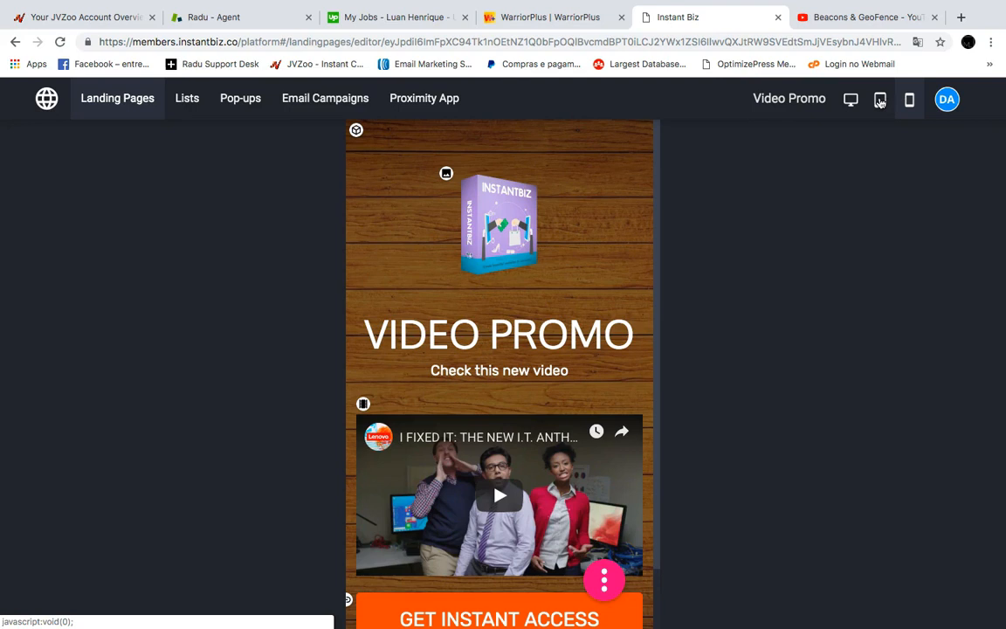
pyautogui.click(851, 98)
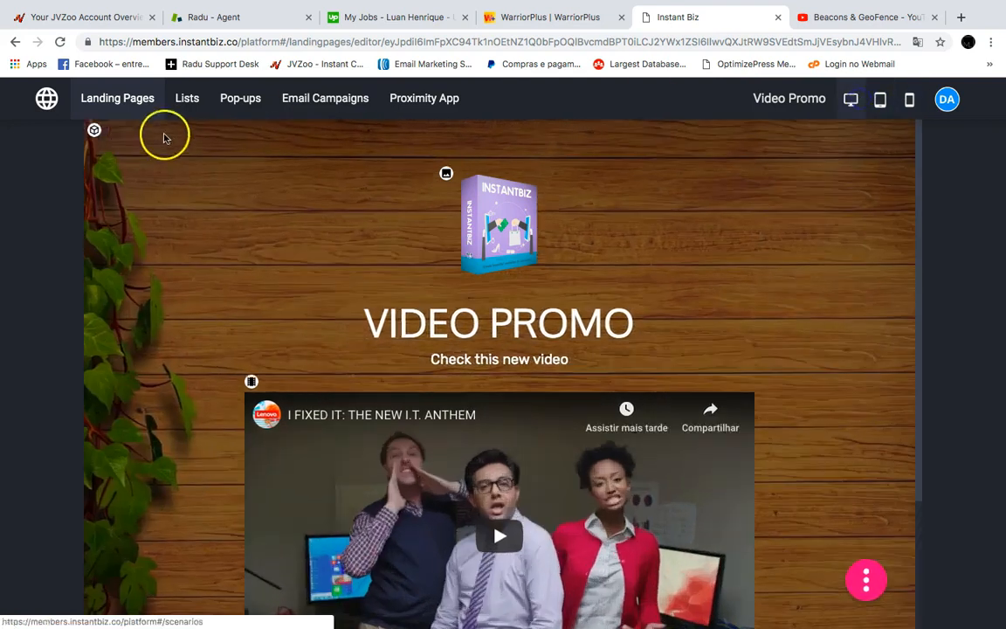
pyautogui.click(93, 131)
pyautogui.moveTo(149, 239)
pyautogui.click(231, 253)
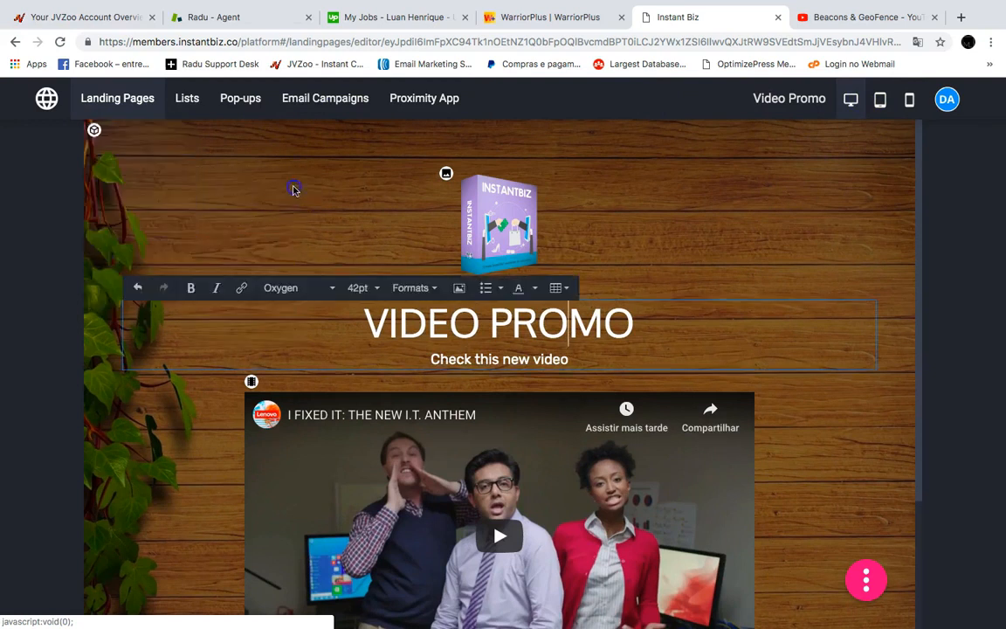
pyautogui.scroll(-3, 524, 188)
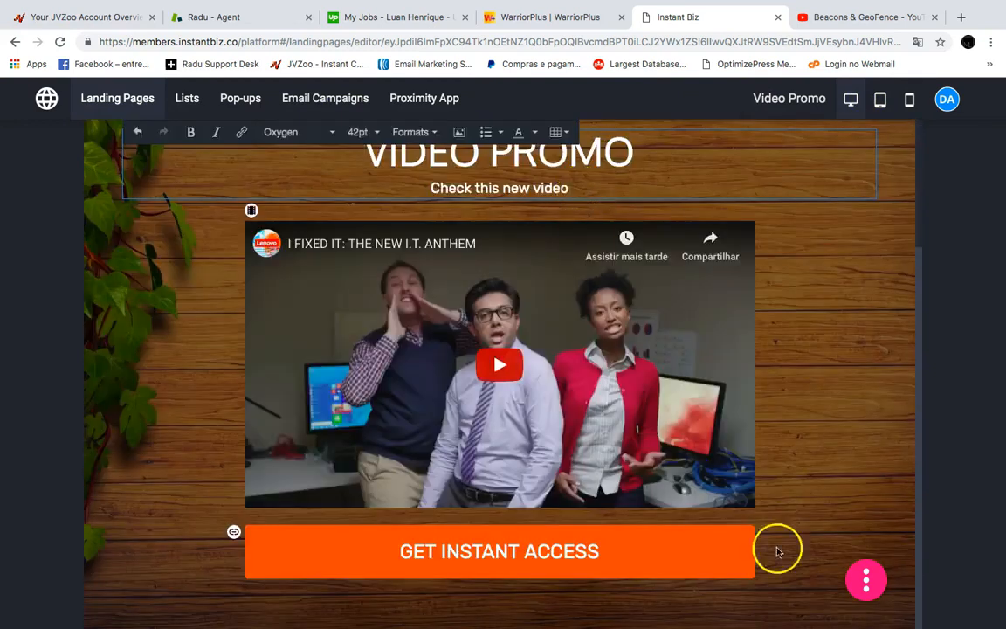
pyautogui.click(873, 589)
pyautogui.click(875, 594)
pyautogui.scroll(3, 829, 229)
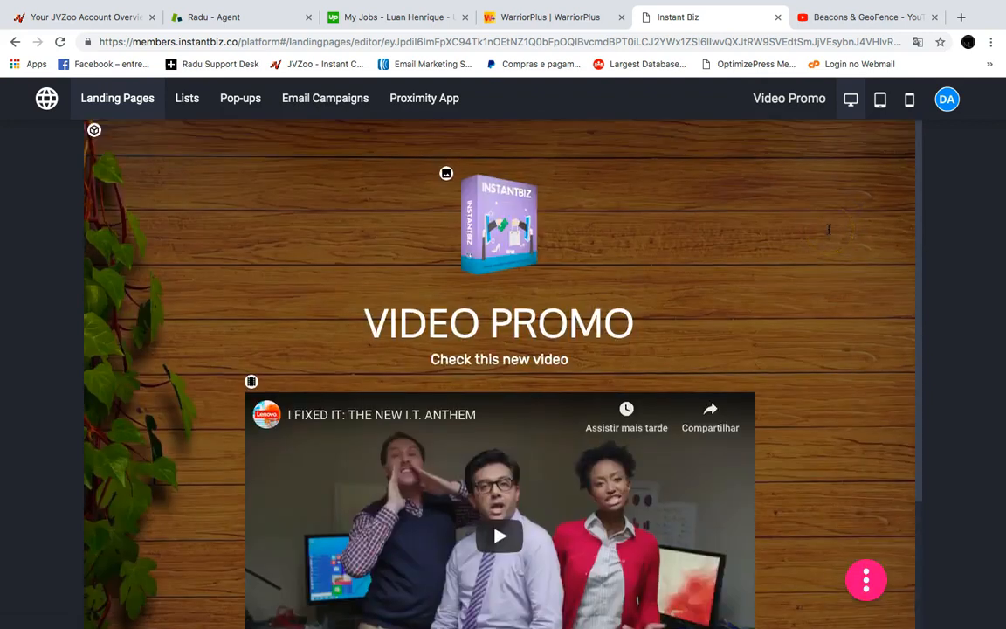
# Insert the dark countdown block with the "Hurry! Sale ends in:" line below the main section and check its timer settings.
pyautogui.scroll(-3, 829, 228)
pyautogui.click(867, 569)
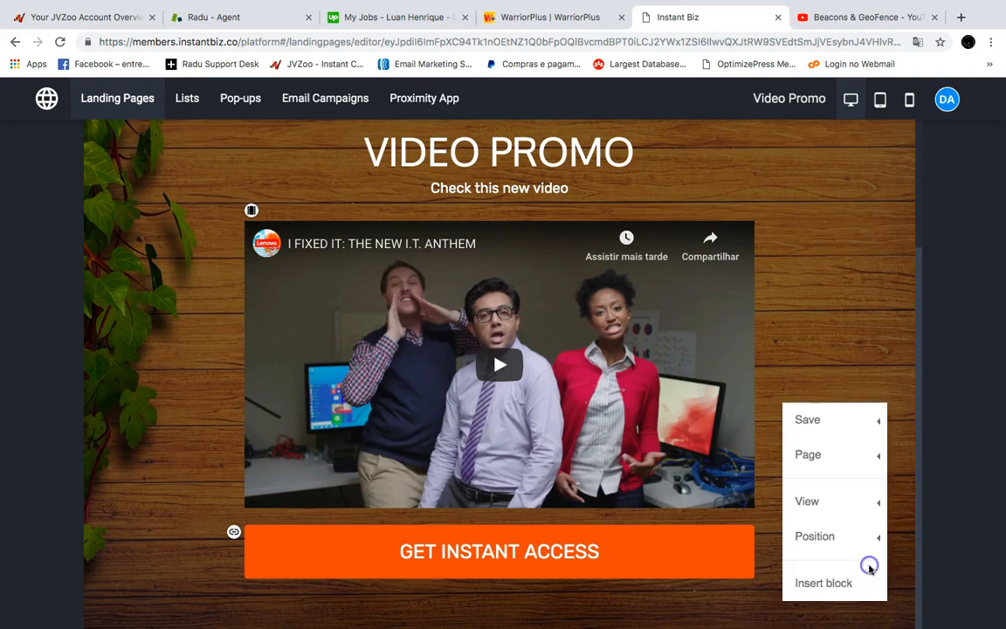
pyautogui.click(837, 585)
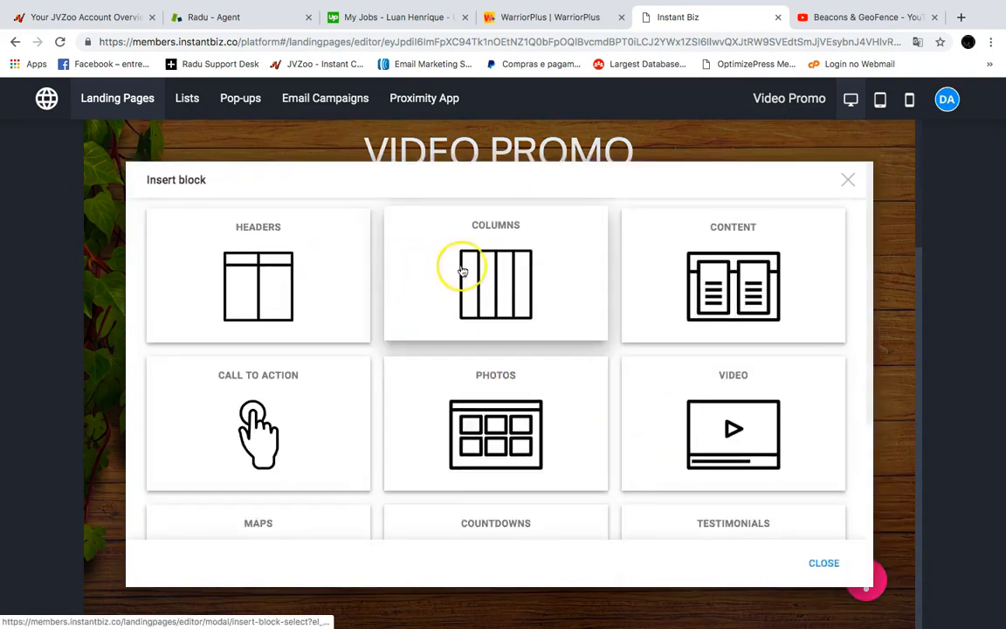
pyautogui.scroll(-3, 734, 359)
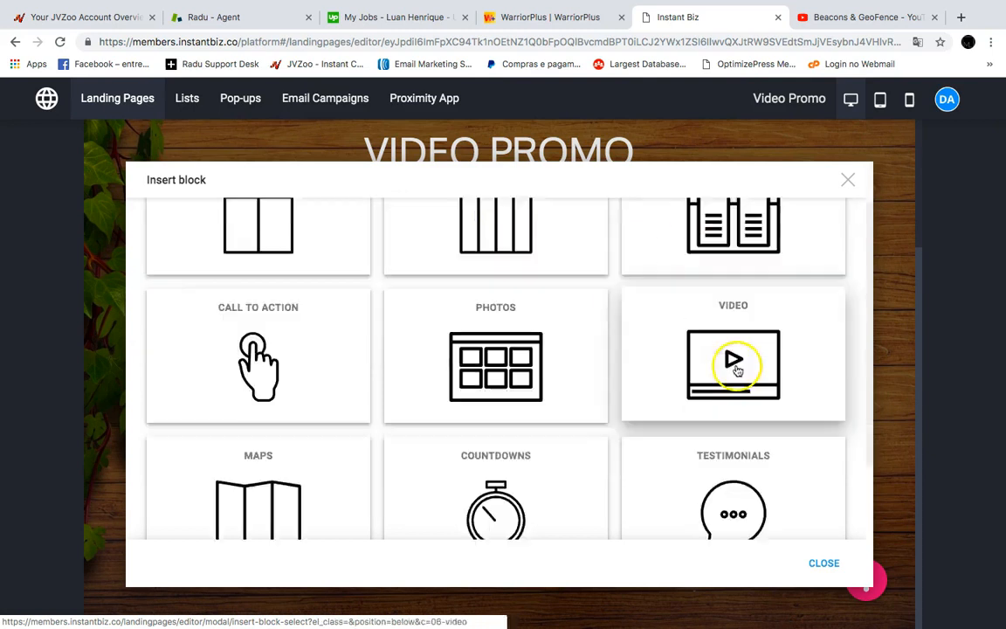
pyautogui.scroll(1, 332, 294)
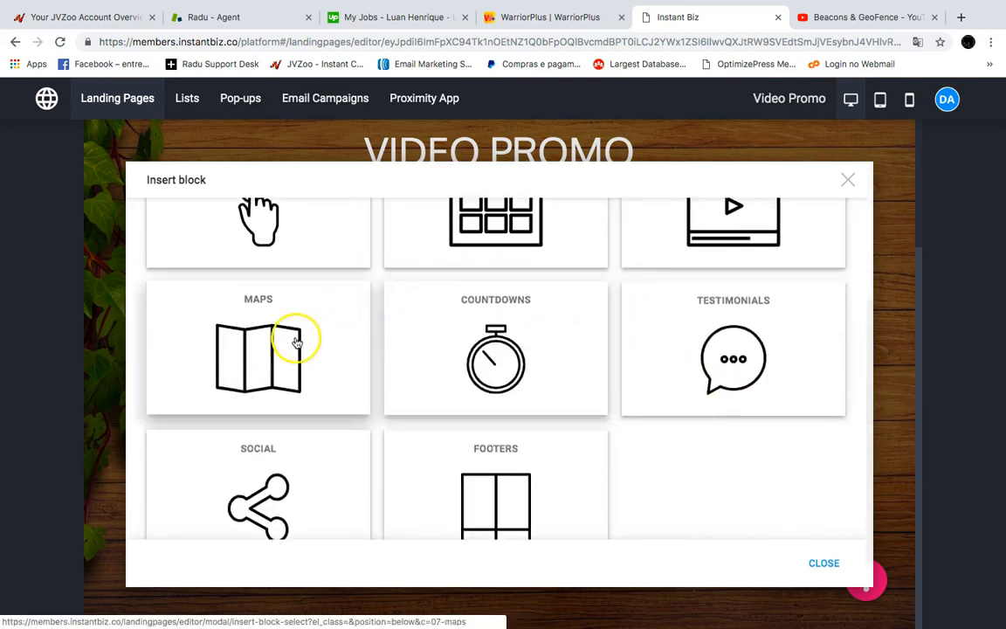
pyautogui.scroll(2, 294, 337)
pyautogui.scroll(-2, 310, 287)
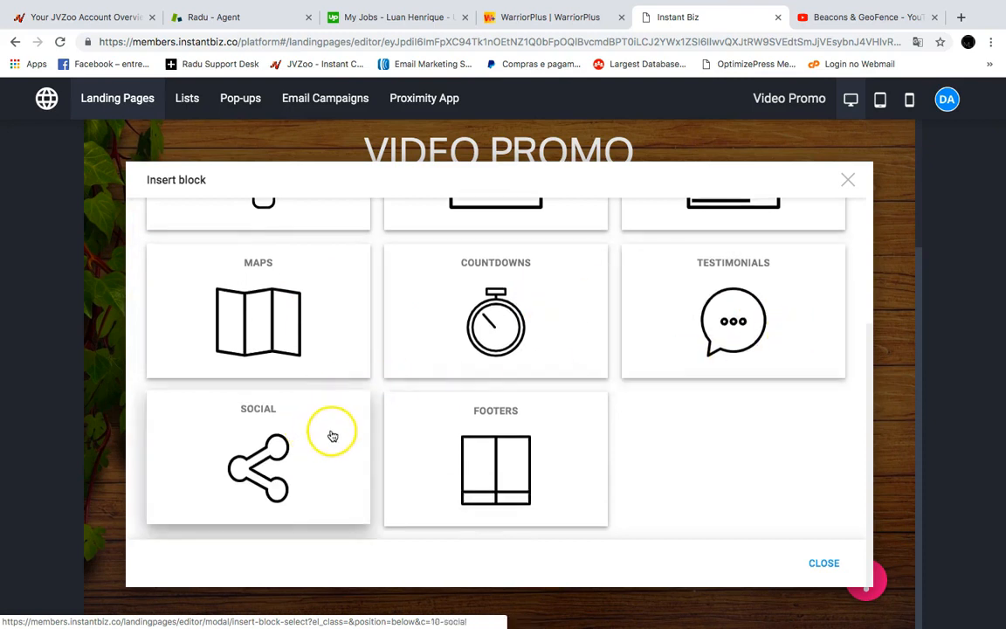
pyautogui.scroll(3, 579, 440)
pyautogui.scroll(-3, 586, 440)
pyautogui.scroll(1, 704, 426)
pyautogui.scroll(1, 703, 426)
pyautogui.scroll(-2, 702, 426)
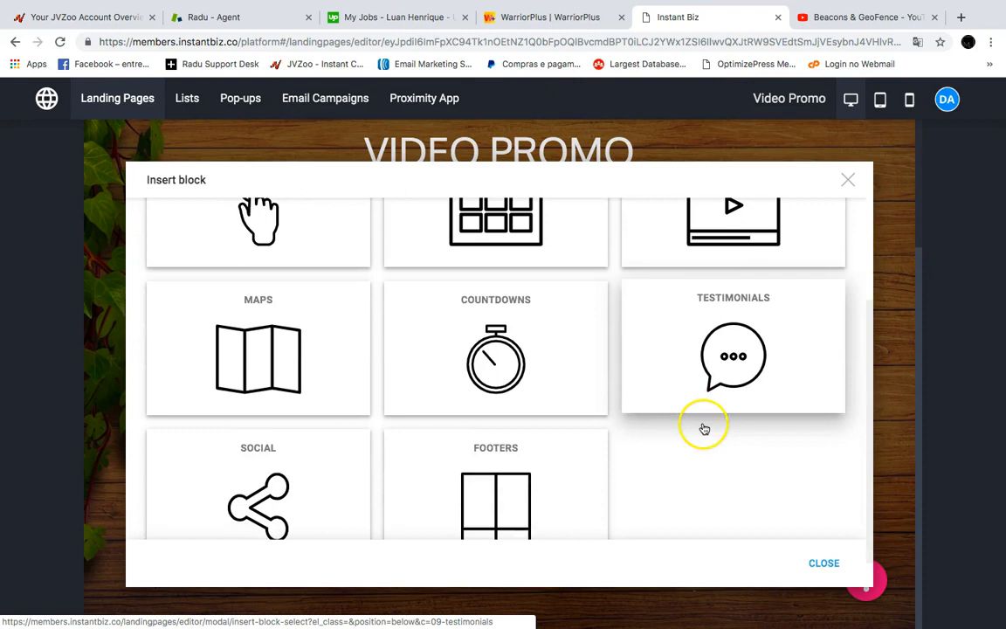
pyautogui.click(537, 356)
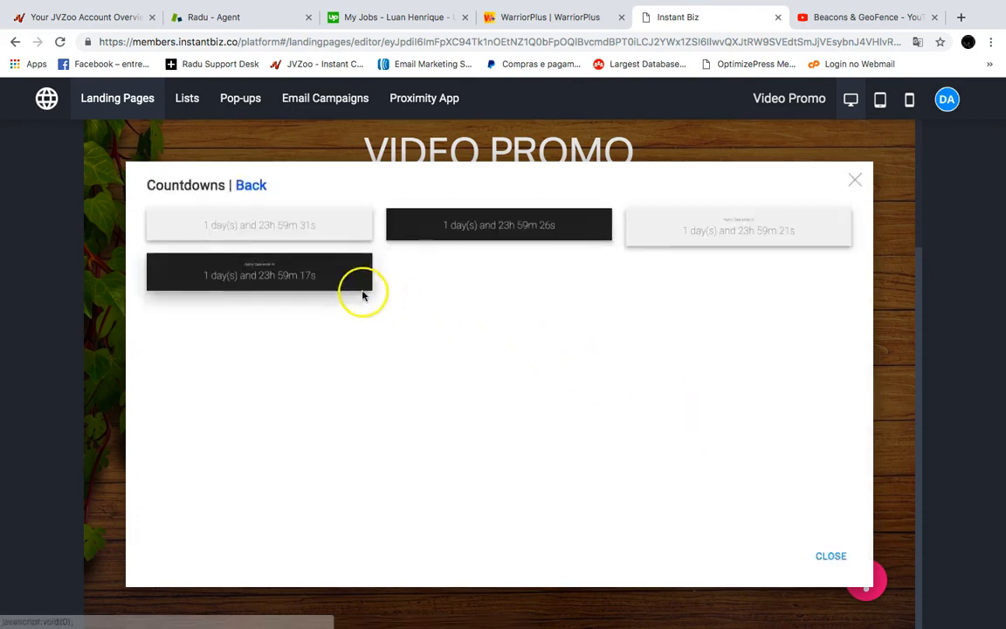
pyautogui.click(296, 292)
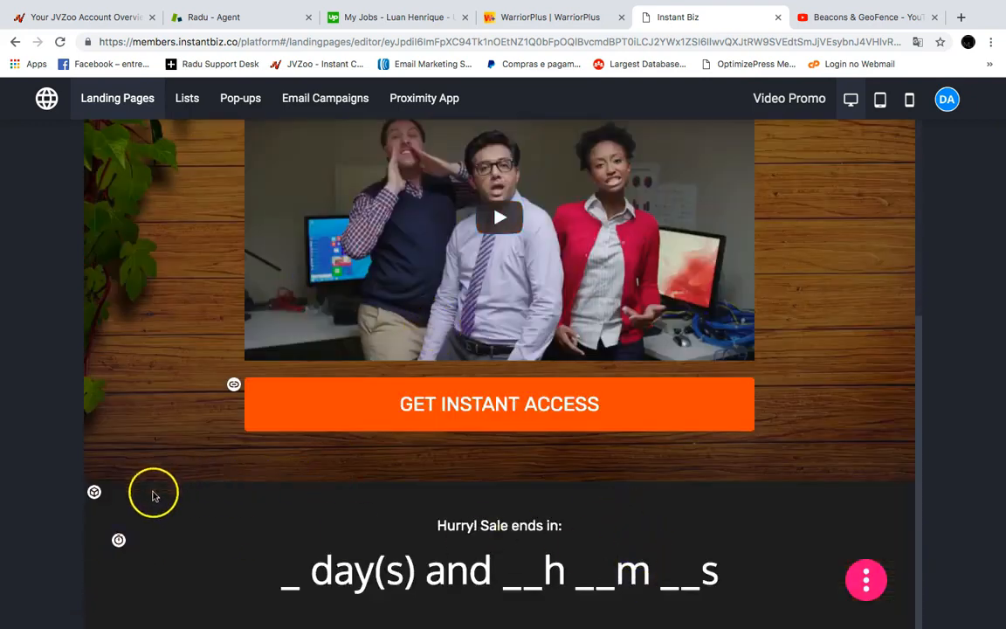
pyautogui.click(120, 539)
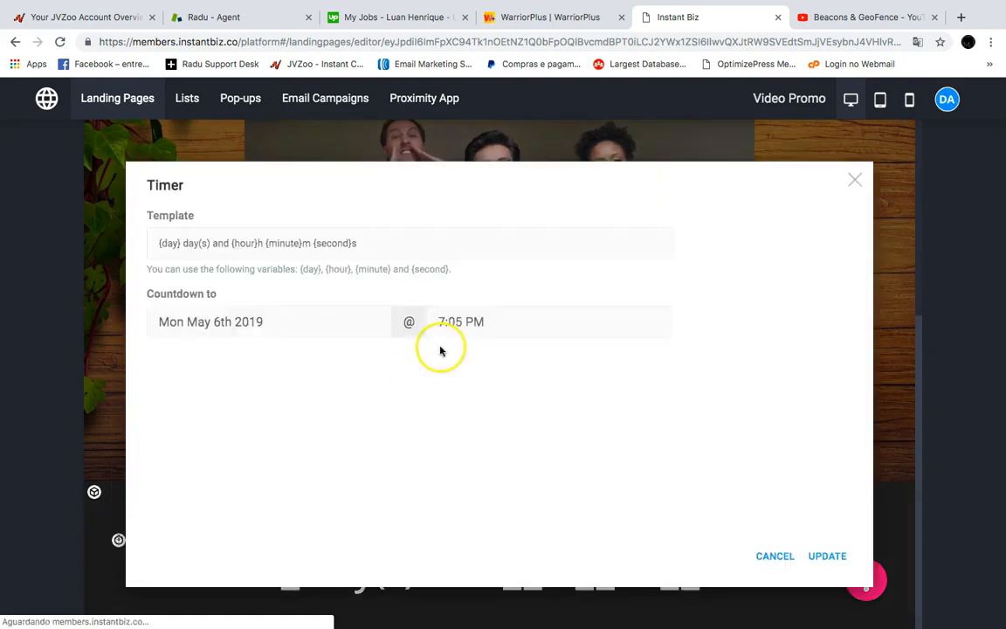
pyautogui.click(853, 180)
# Insert the white social sharing block below the countdown.
pyautogui.click(865, 579)
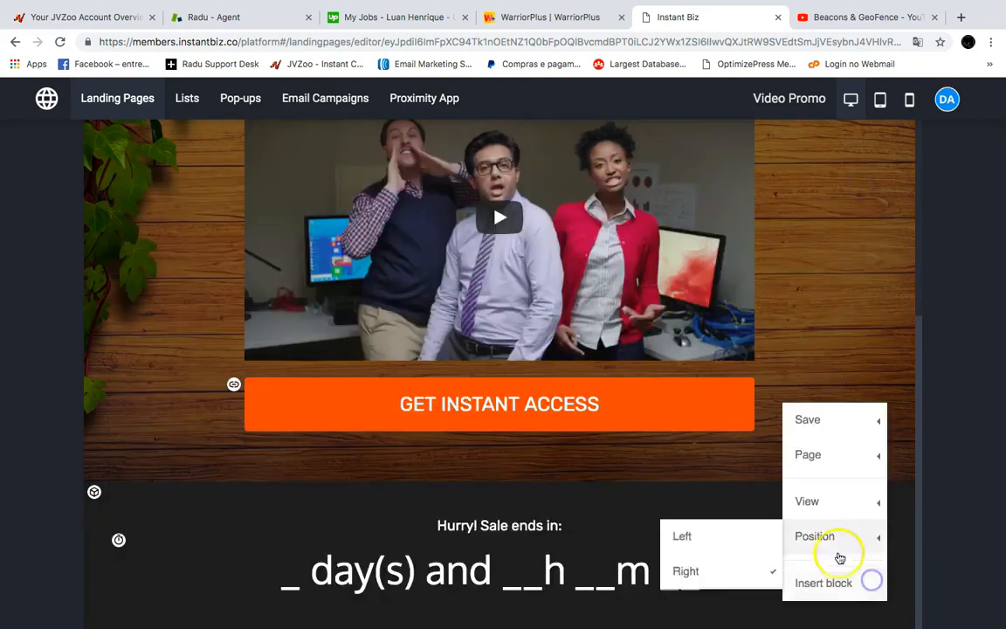
pyautogui.click(812, 578)
pyautogui.scroll(-3, 573, 438)
pyautogui.scroll(2, 575, 437)
pyautogui.scroll(-1, 524, 428)
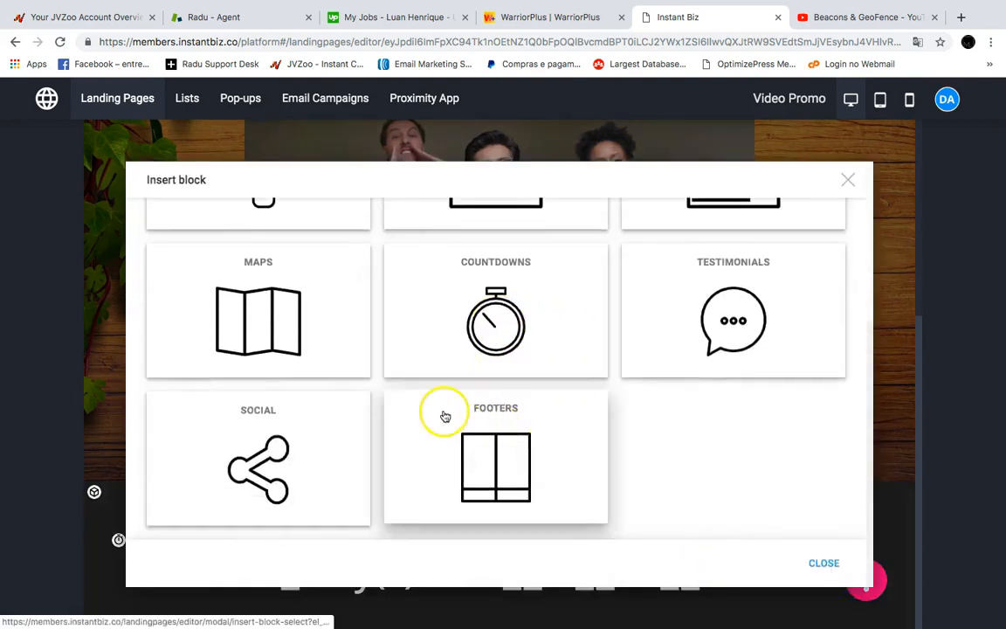
pyautogui.click(249, 449)
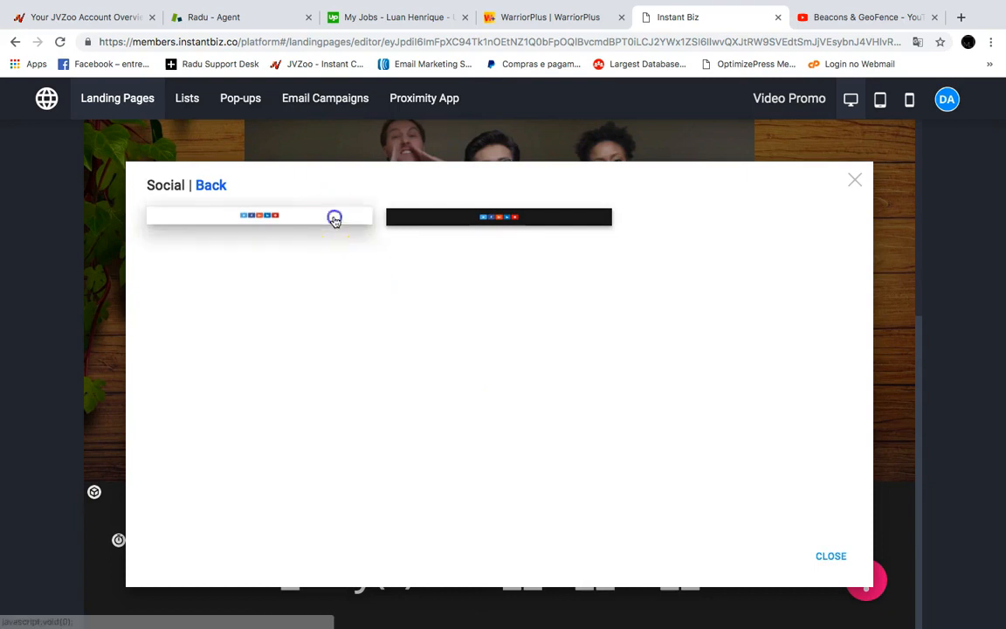
pyautogui.click(335, 217)
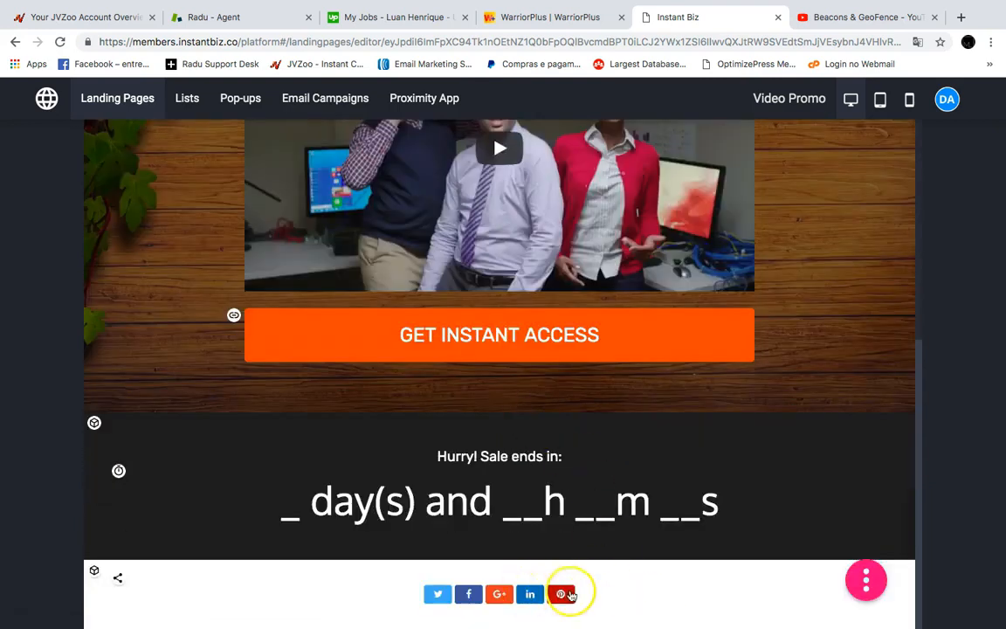
# Inspect the social block's share settings and close them without entering anything.
pyautogui.click(114, 578)
pyautogui.click(145, 521)
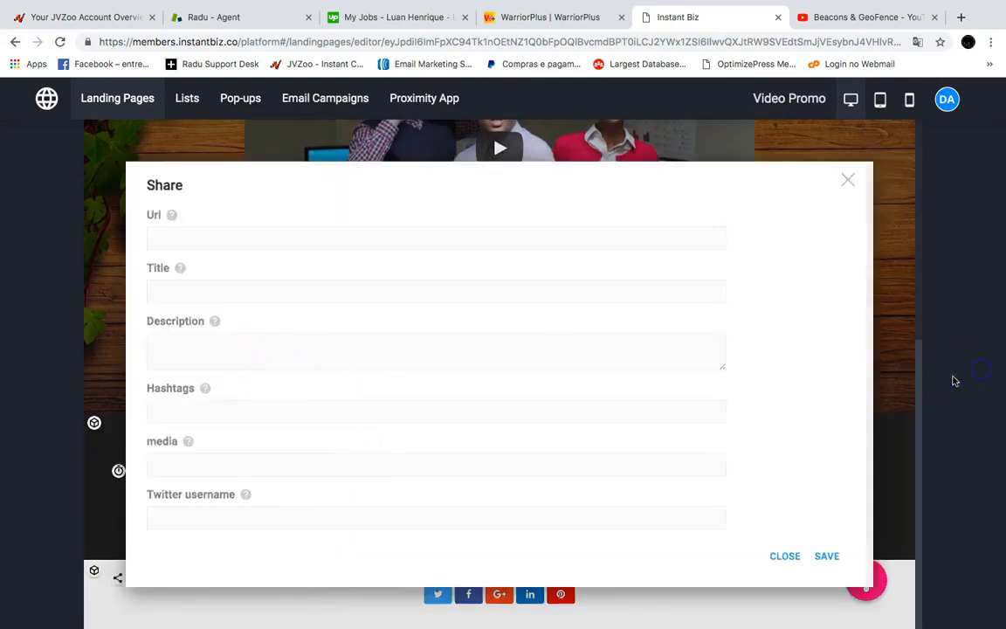
pyautogui.click(846, 181)
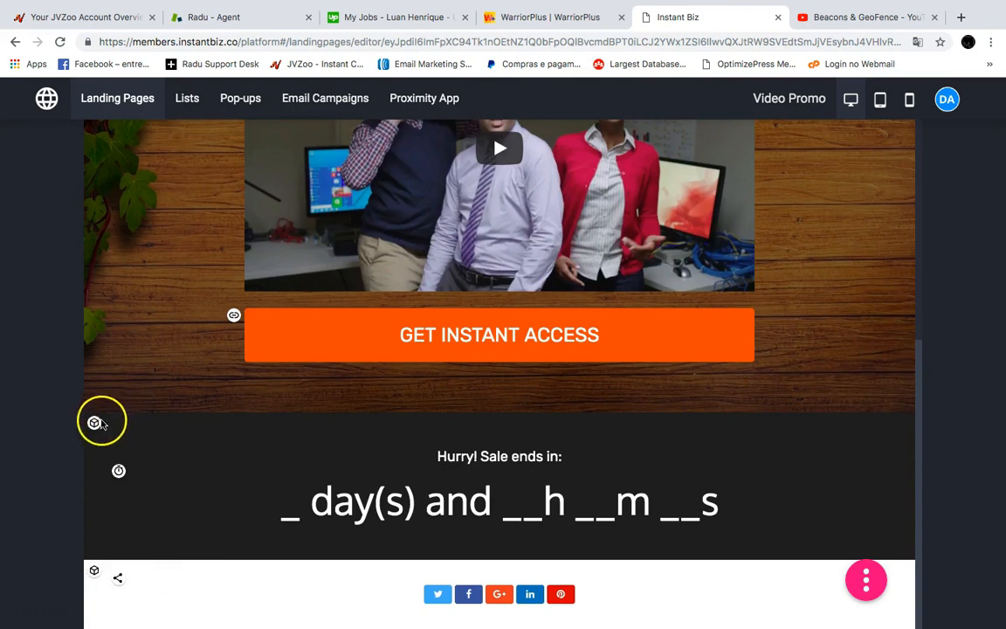
# Move the countdown block below the social sharing block and back up above it.
pyautogui.moveTo(96, 421)
pyautogui.moveTo(150, 506)
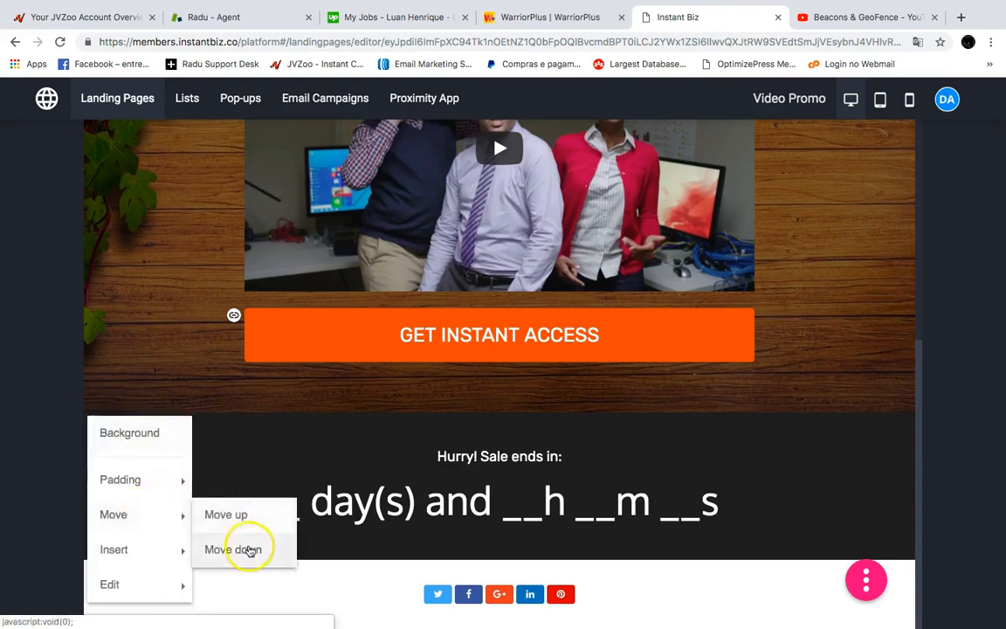
pyautogui.click(251, 550)
pyautogui.moveTo(94, 491)
pyautogui.moveTo(157, 536)
pyautogui.moveTo(179, 570)
pyautogui.click(210, 570)
# Save and publish the landing page.
pyautogui.scroll(5, 381, 479)
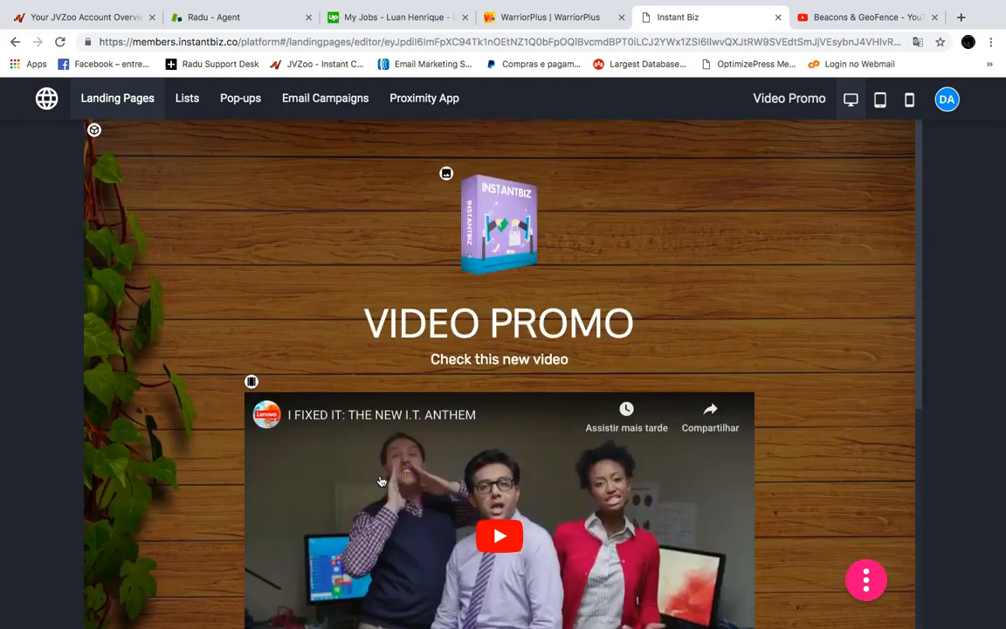
pyautogui.scroll(-3, 891, 514)
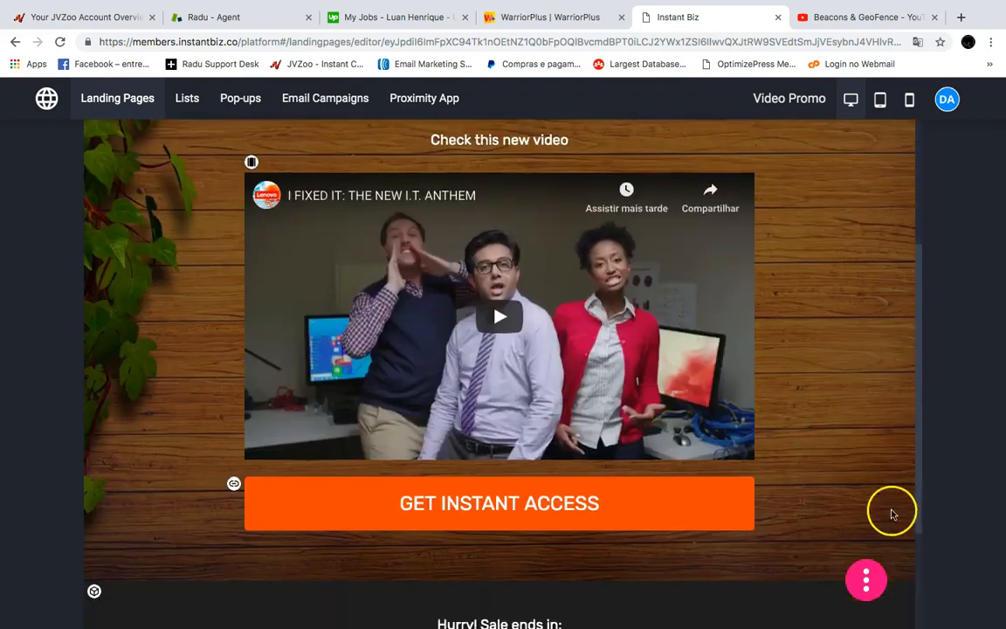
pyautogui.click(873, 579)
pyautogui.moveTo(840, 430)
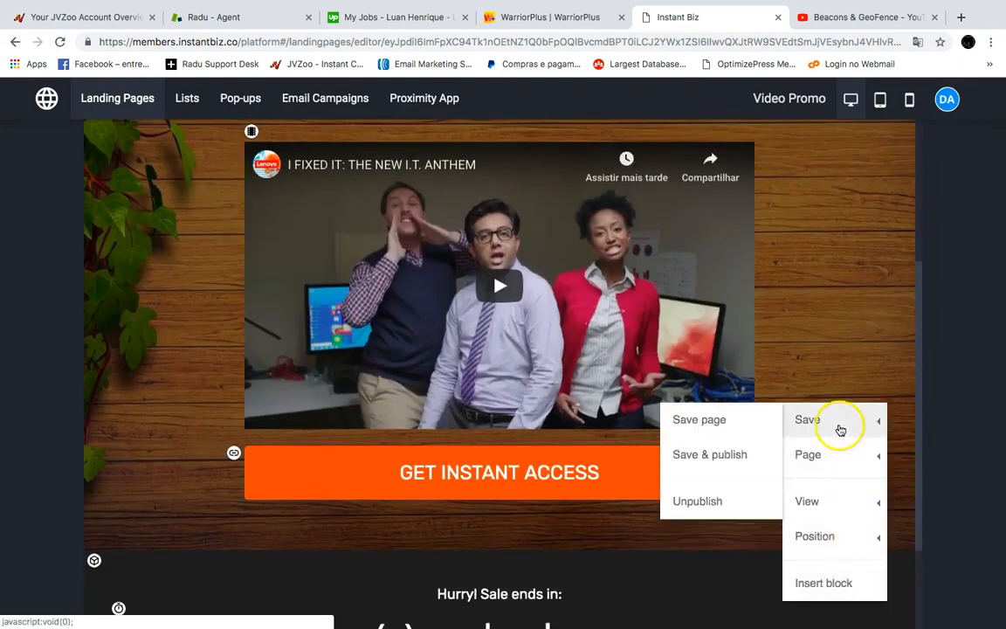
pyautogui.click(677, 457)
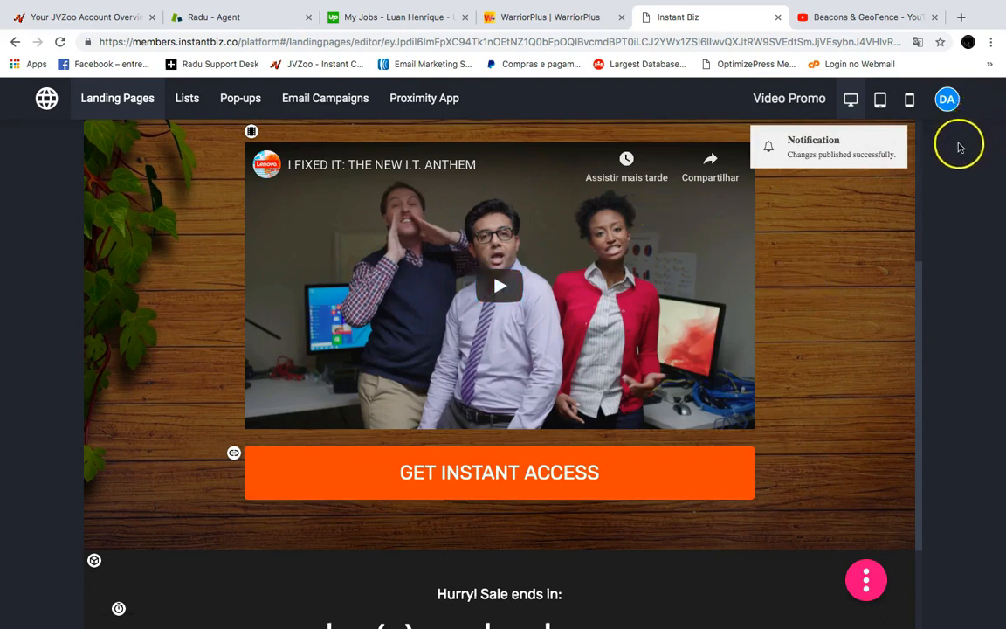
# Return to the landing pages overview, open the published Video Promo page online in a new tab and review it.
pyautogui.click(114, 99)
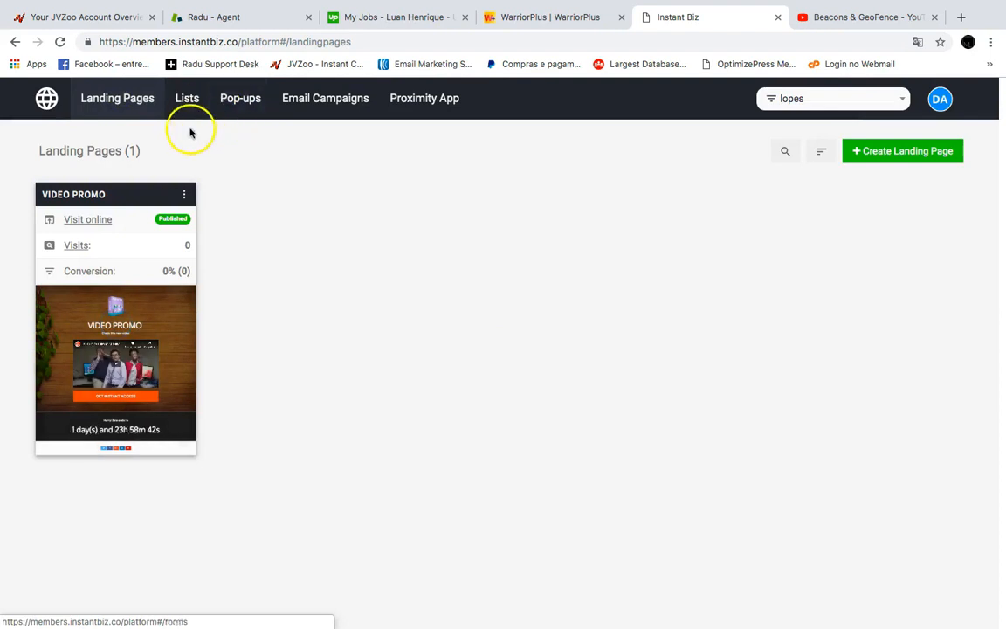
pyautogui.rightClick(112, 218)
pyautogui.click(131, 225)
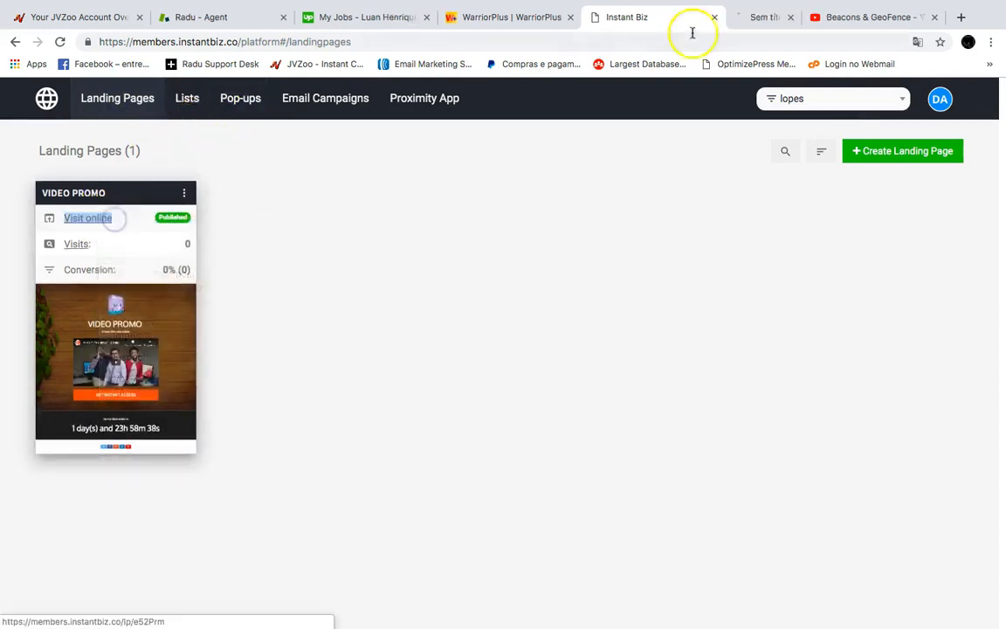
pyautogui.click(710, 19)
pyautogui.scroll(-5, 563, 247)
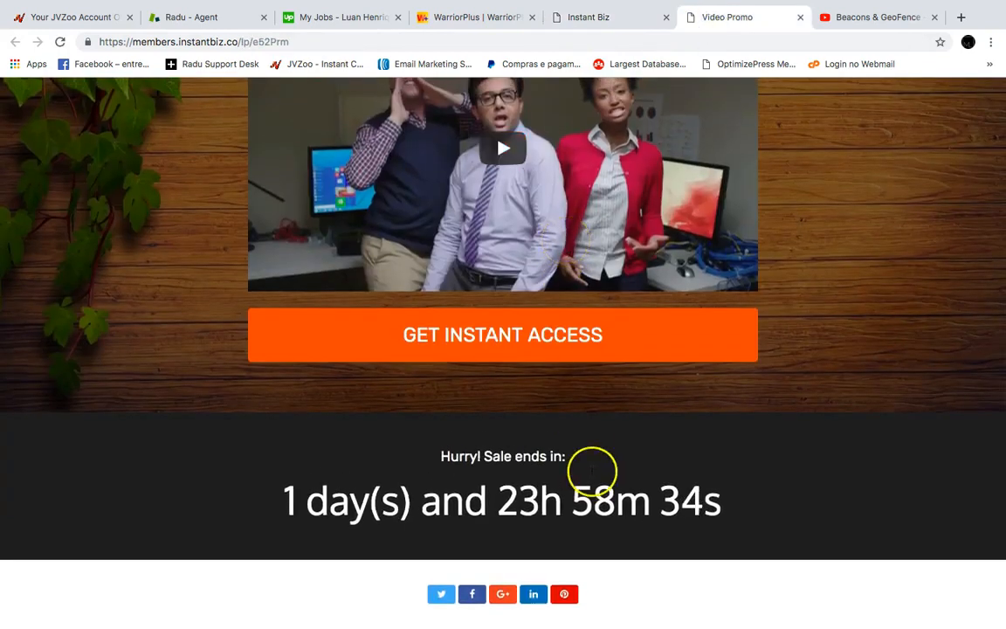
pyautogui.scroll(3, 603, 497)
pyautogui.scroll(2, 603, 498)
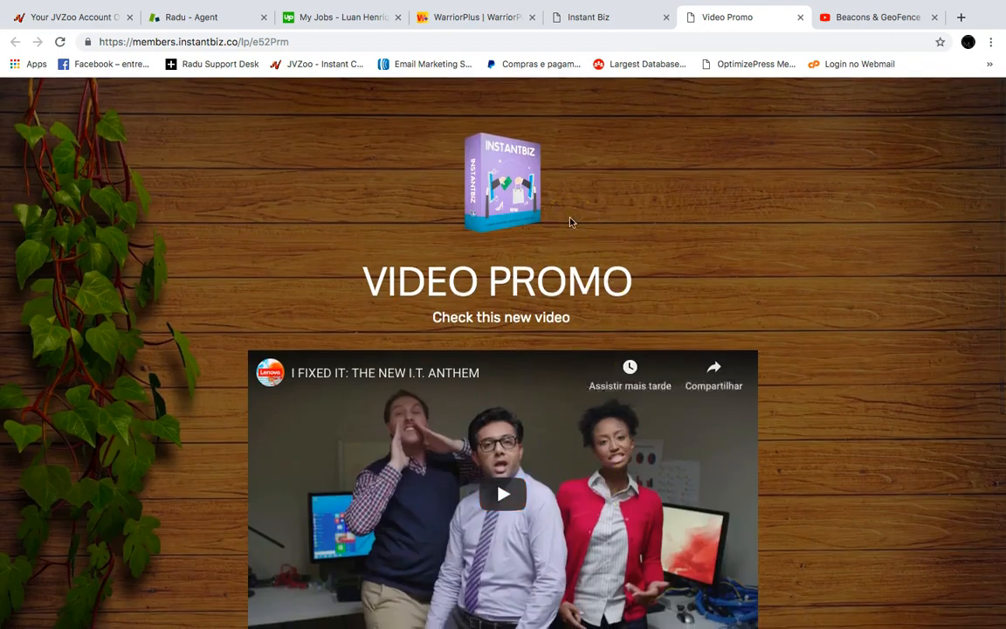
pyautogui.click(609, 17)
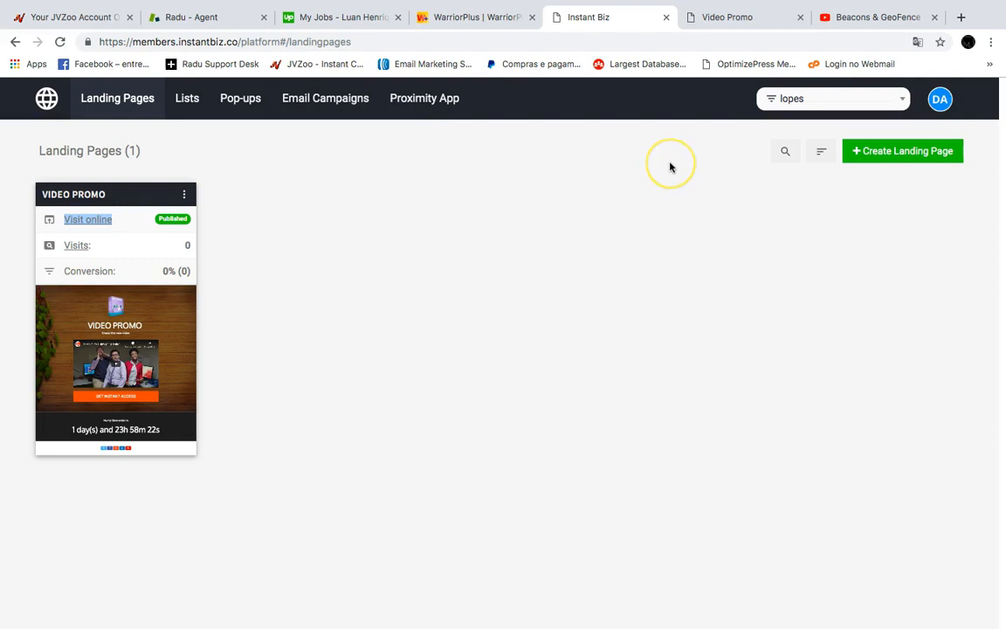
pyautogui.click(717, 21)
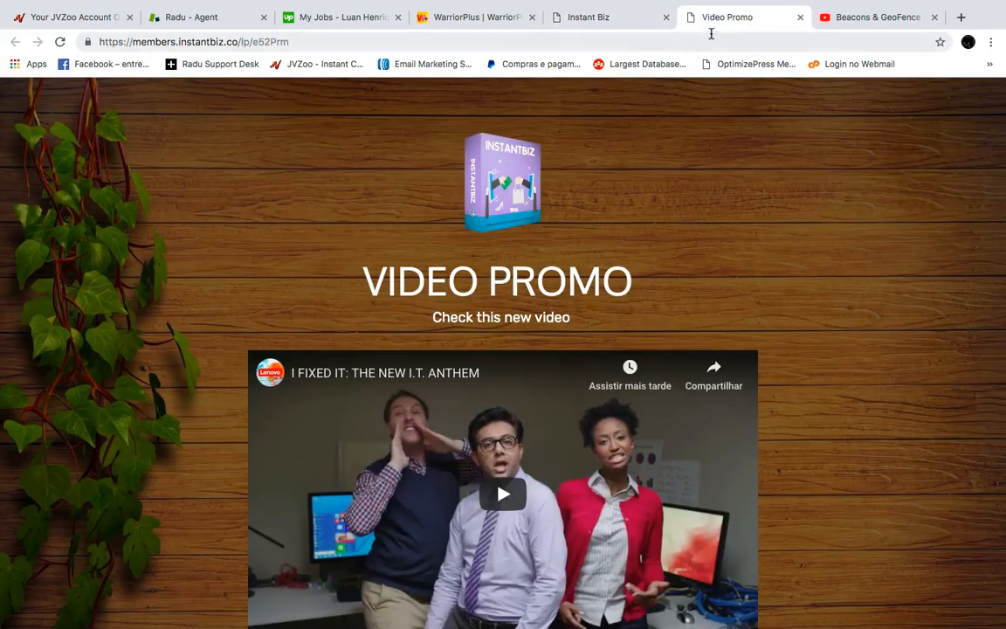
# Start creating another landing page from the Instant Biz overview and look through the template categories.
pyautogui.click(607, 23)
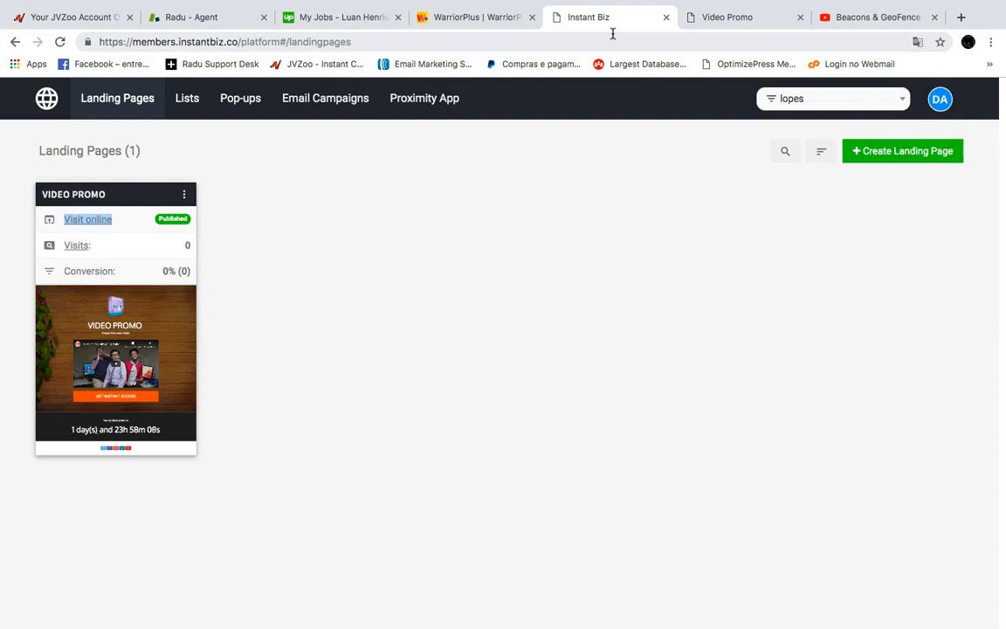
pyautogui.click(902, 161)
pyautogui.scroll(-2, 546, 229)
pyautogui.scroll(1, 439, 266)
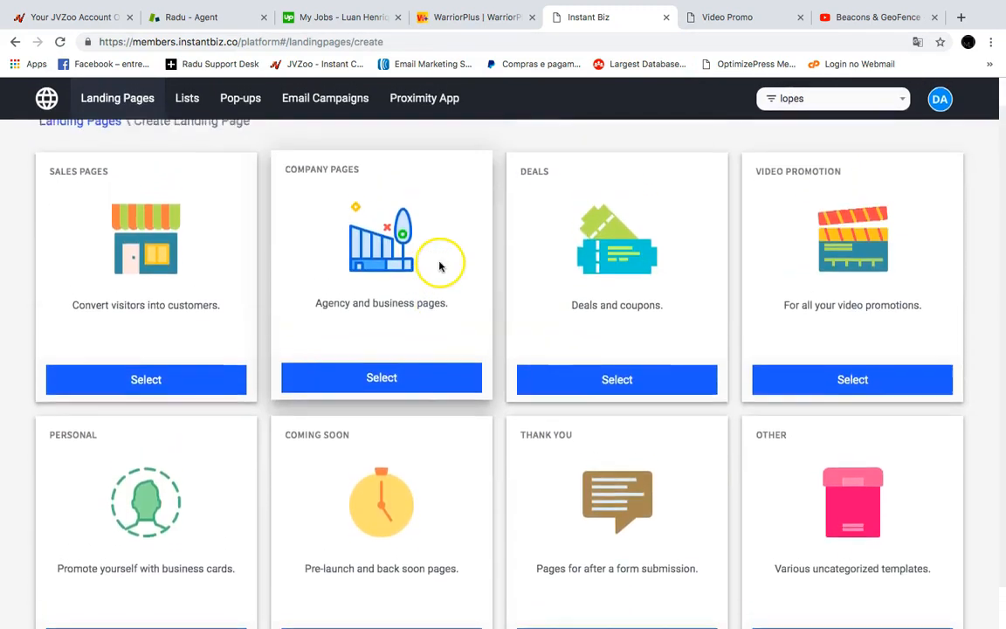
pyautogui.scroll(1, 439, 266)
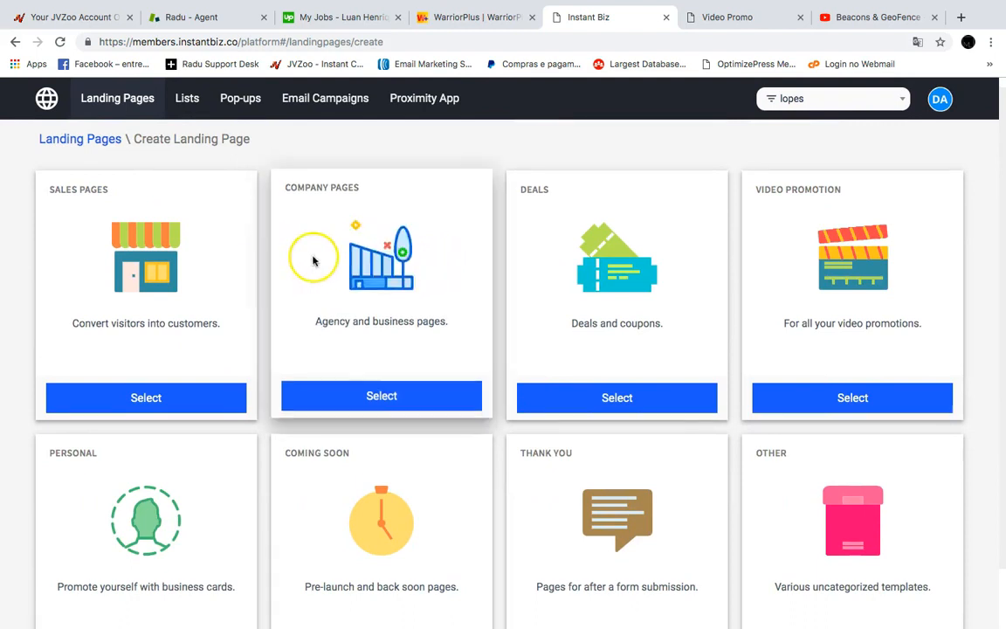
# Create a landing page from the blank template in the Other category and enter a name for it.
pyautogui.scroll(-1, 317, 262)
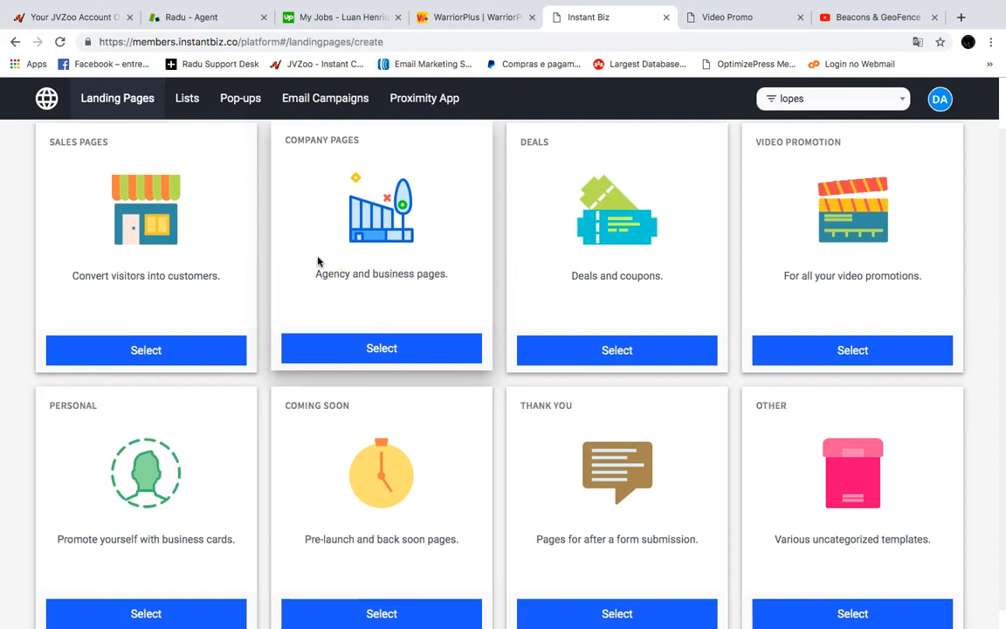
pyautogui.scroll(-1, 318, 261)
pyautogui.scroll(-1, 317, 262)
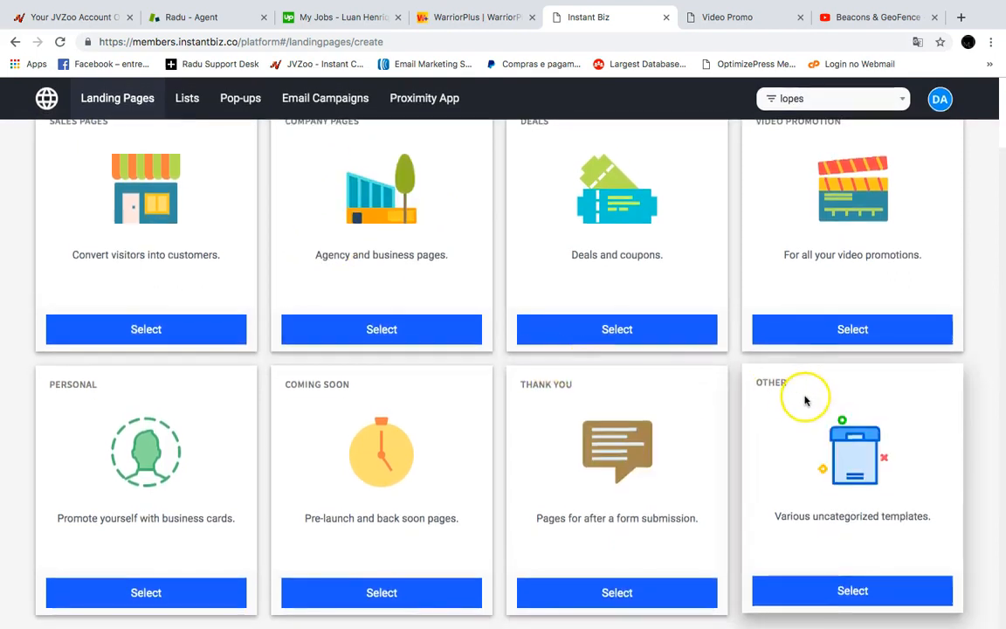
pyautogui.click(867, 610)
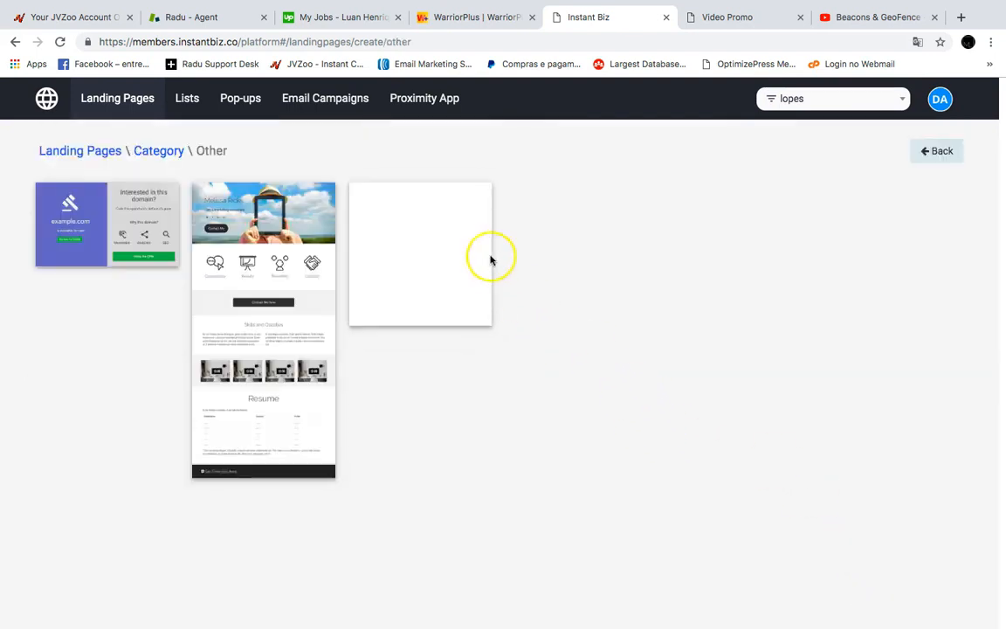
pyautogui.click(449, 267)
pyautogui.click(455, 355)
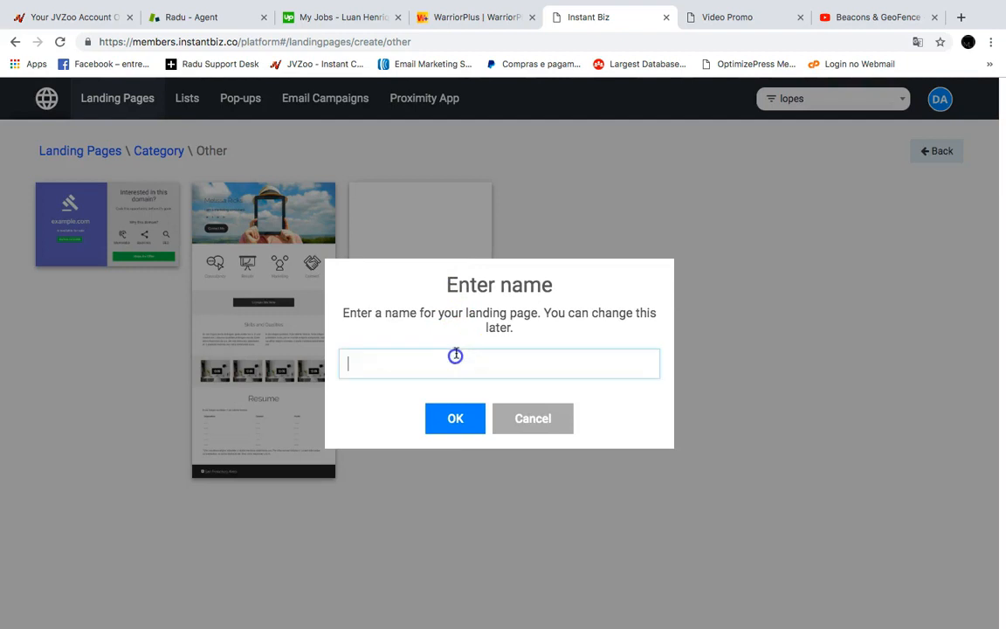
pyautogui.click(461, 416)
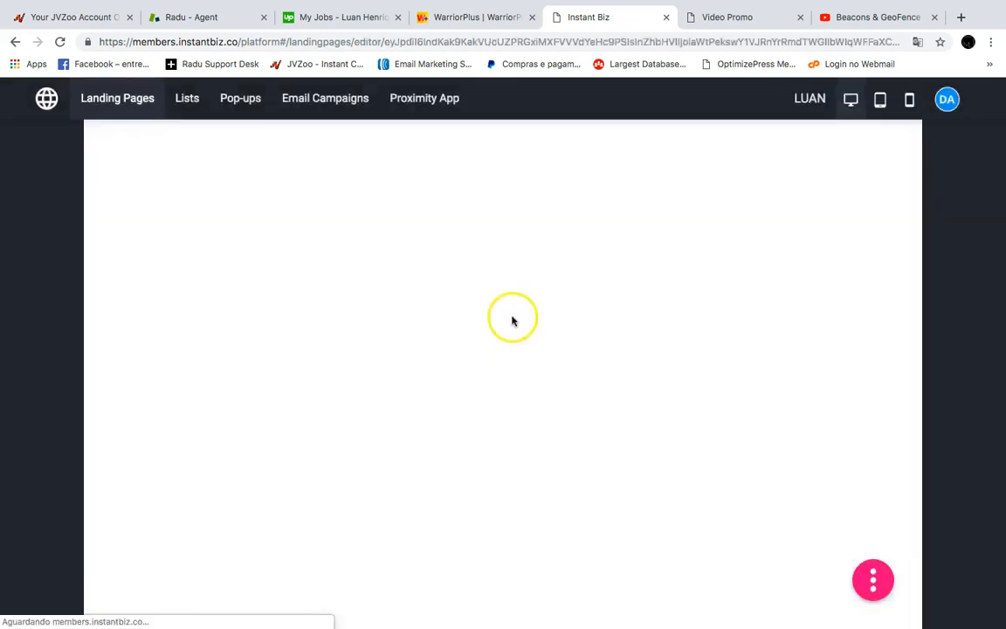
# Look through the available header blocks for the blank page and close the selection without inserting one.
pyautogui.click(872, 579)
pyautogui.click(846, 577)
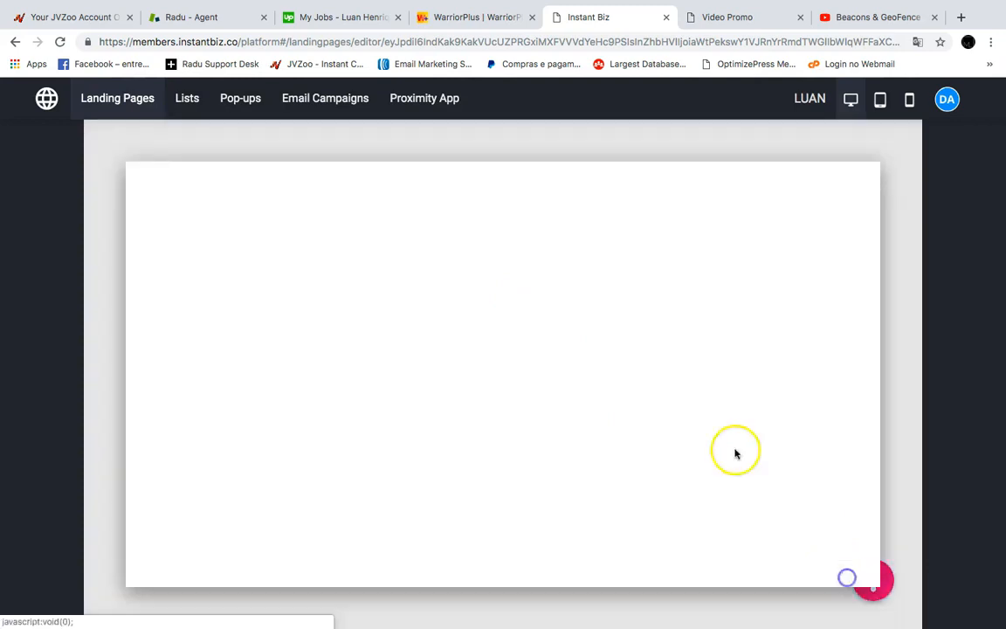
pyautogui.click(275, 265)
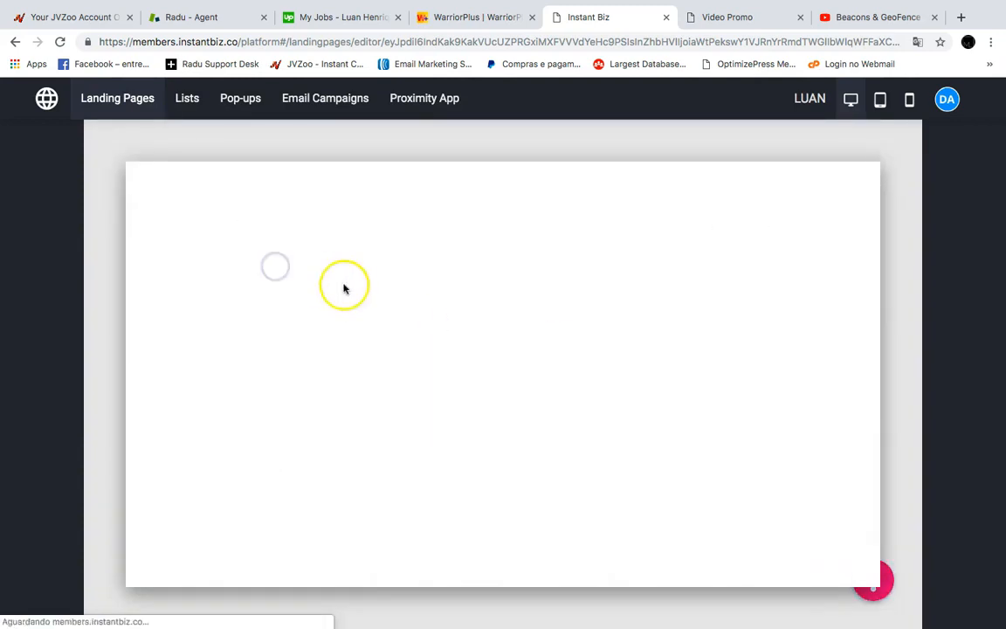
pyautogui.scroll(-10, 344, 288)
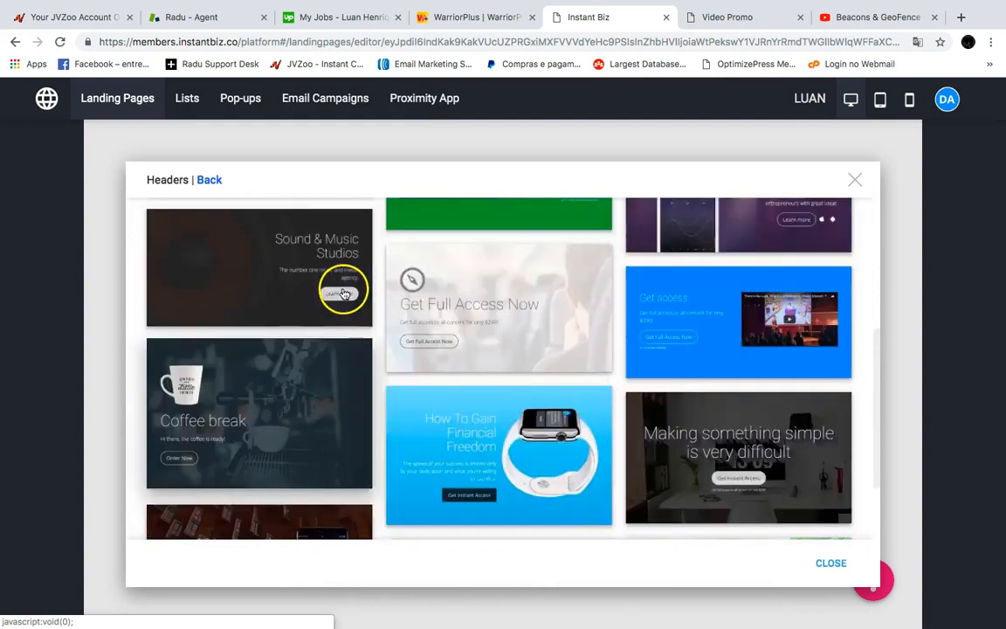
pyautogui.scroll(10, 454, 271)
pyautogui.click(855, 179)
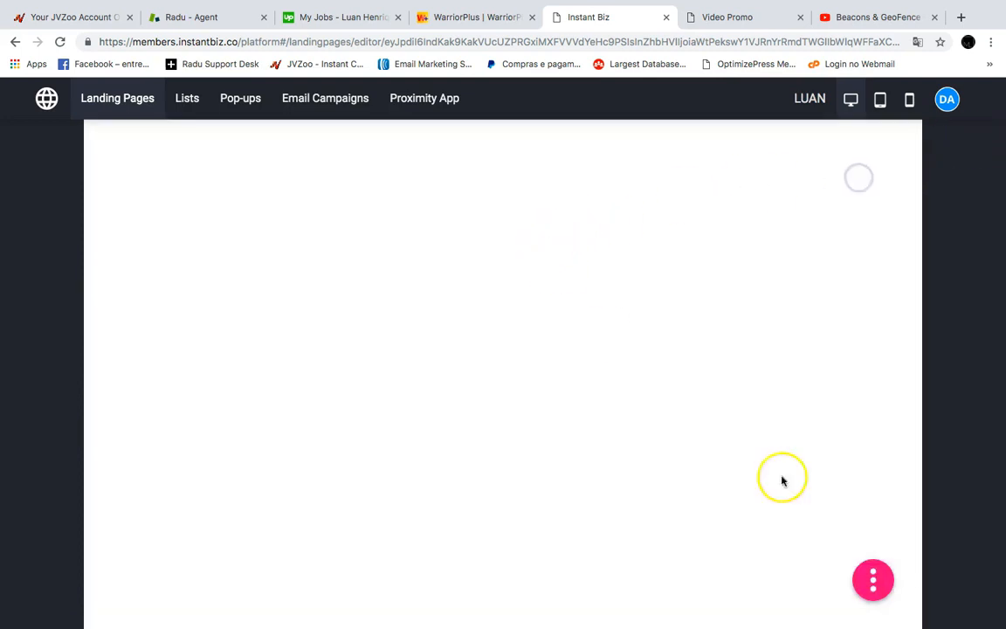
# Insert the white two-column Consultancy and Results block with the headset agent and mountain images into the blank page.
pyautogui.click(873, 578)
pyautogui.click(833, 581)
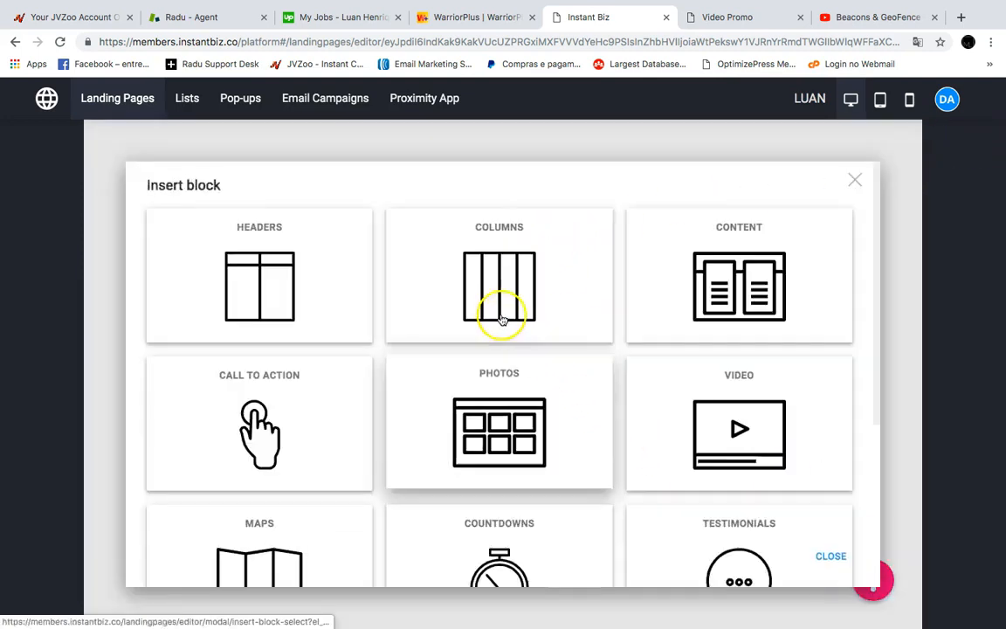
pyautogui.click(502, 317)
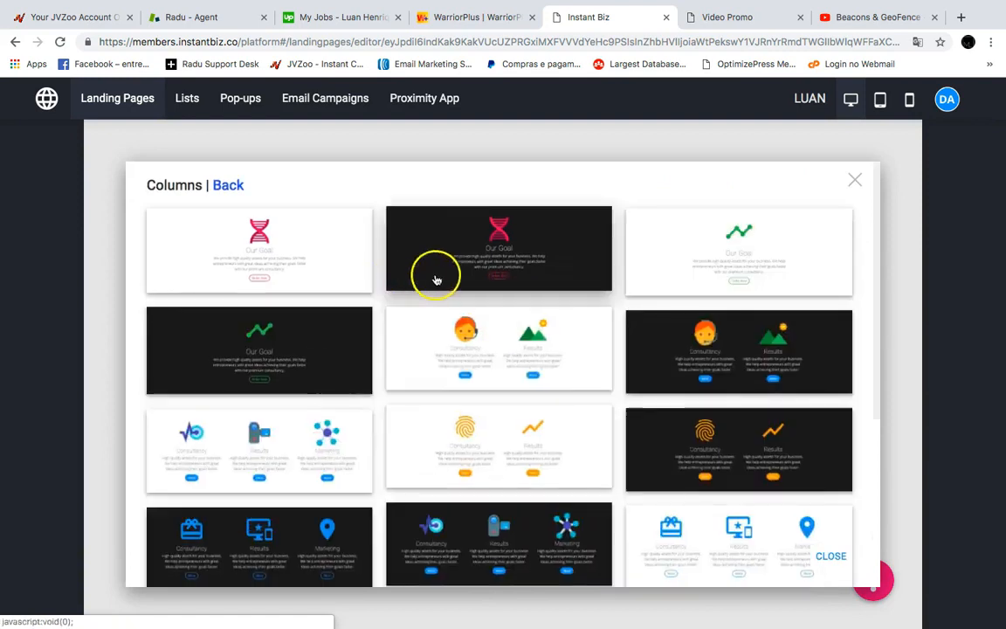
pyautogui.click(537, 342)
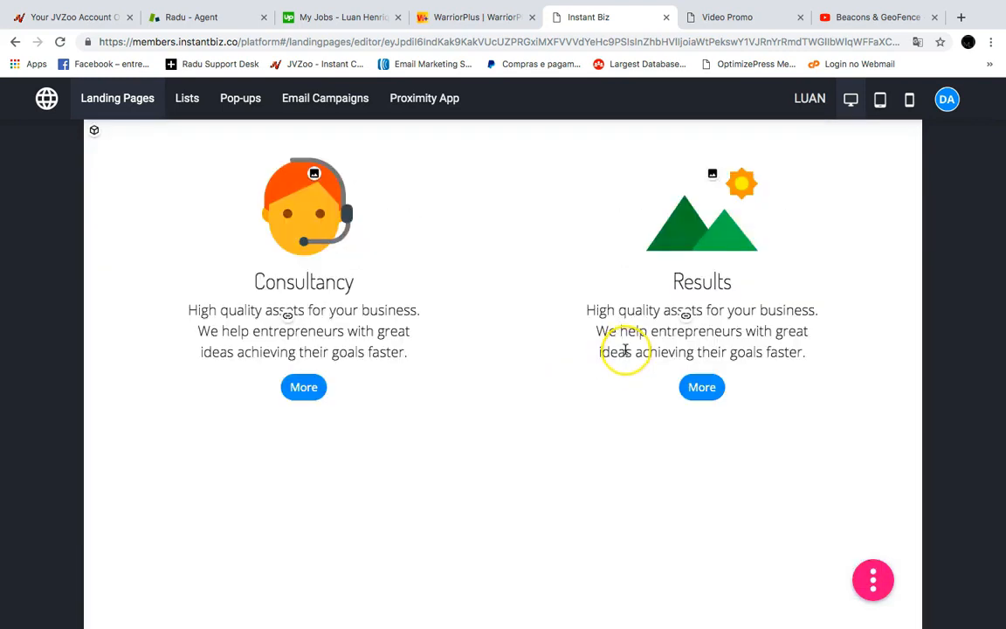
# Look through the Columns and Content block designs and the remaining block categories without inserting another block.
pyautogui.click(873, 582)
pyautogui.click(860, 578)
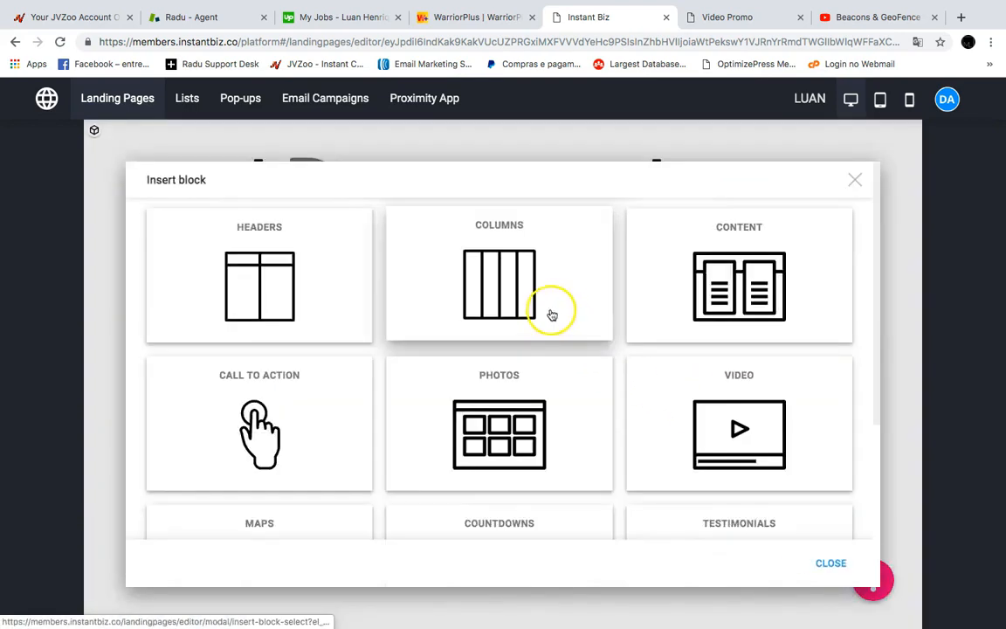
pyautogui.click(559, 310)
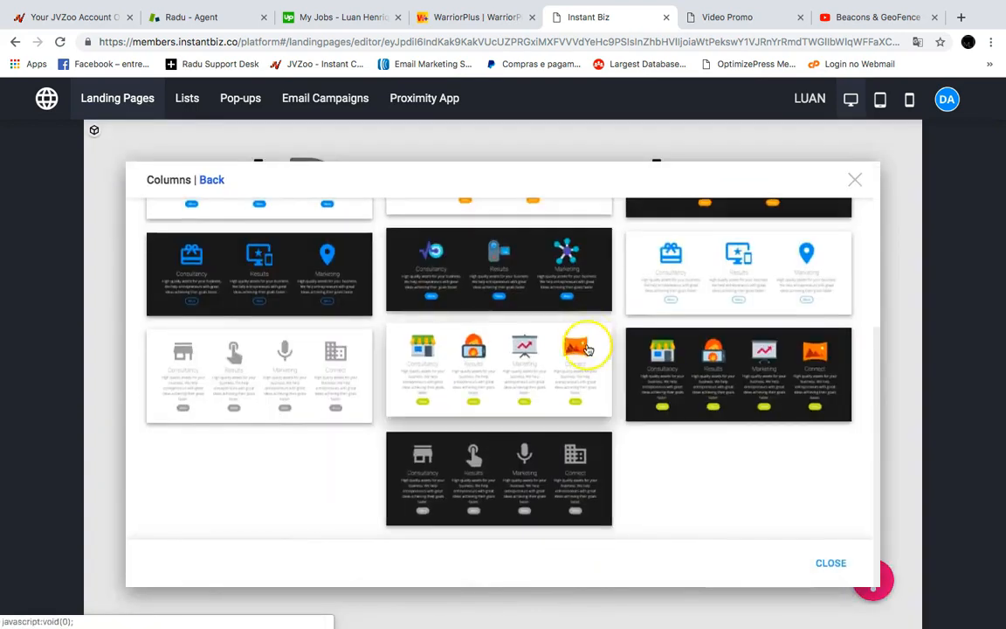
pyautogui.scroll(2, 602, 340)
pyautogui.scroll(3, 602, 331)
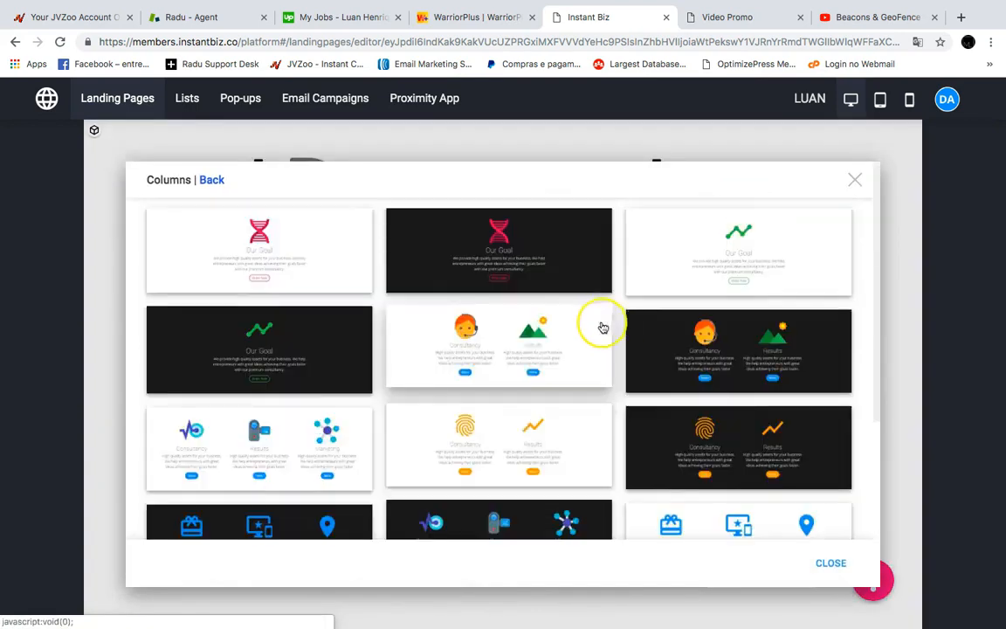
pyautogui.click(214, 179)
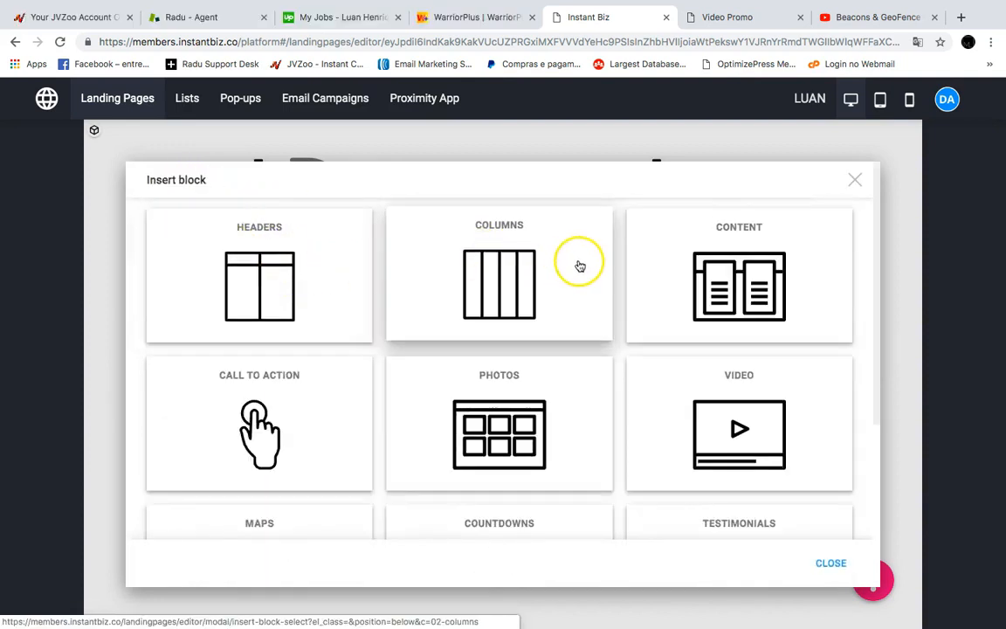
pyautogui.click(739, 268)
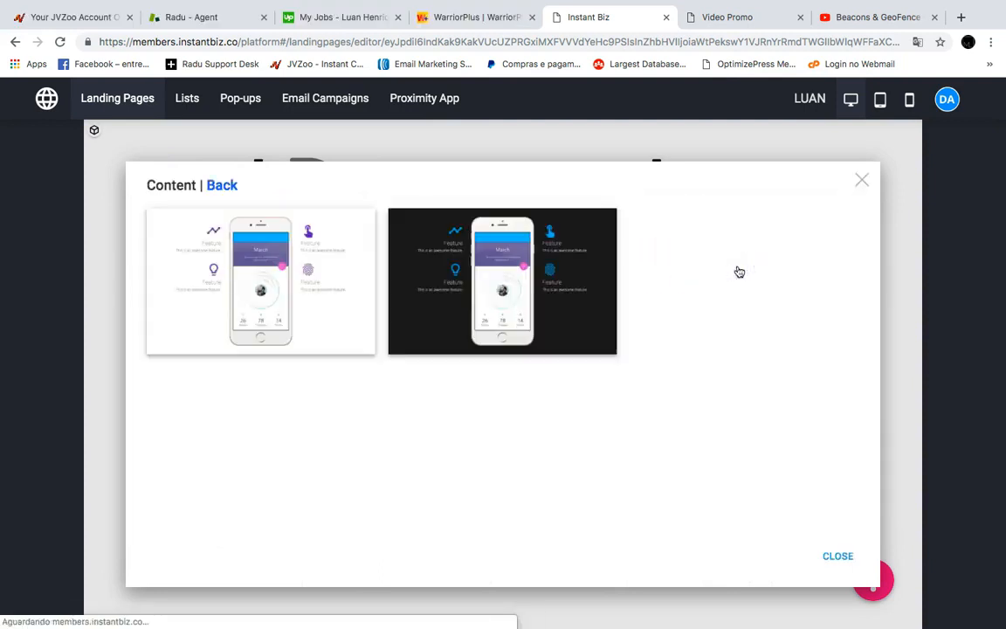
pyautogui.scroll(-3, 337, 251)
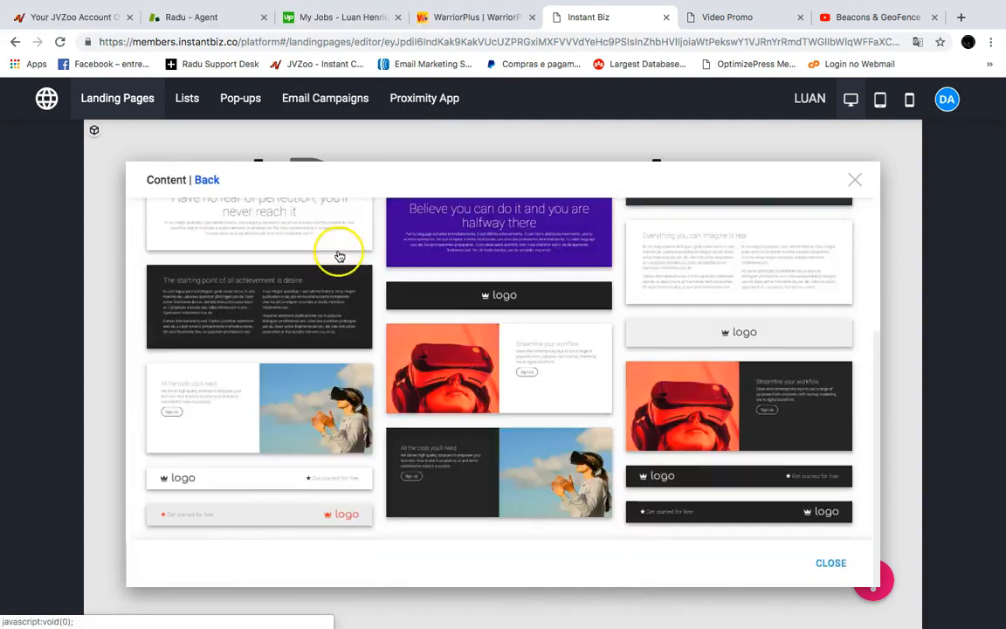
pyautogui.click(208, 181)
pyautogui.scroll(-1, 463, 305)
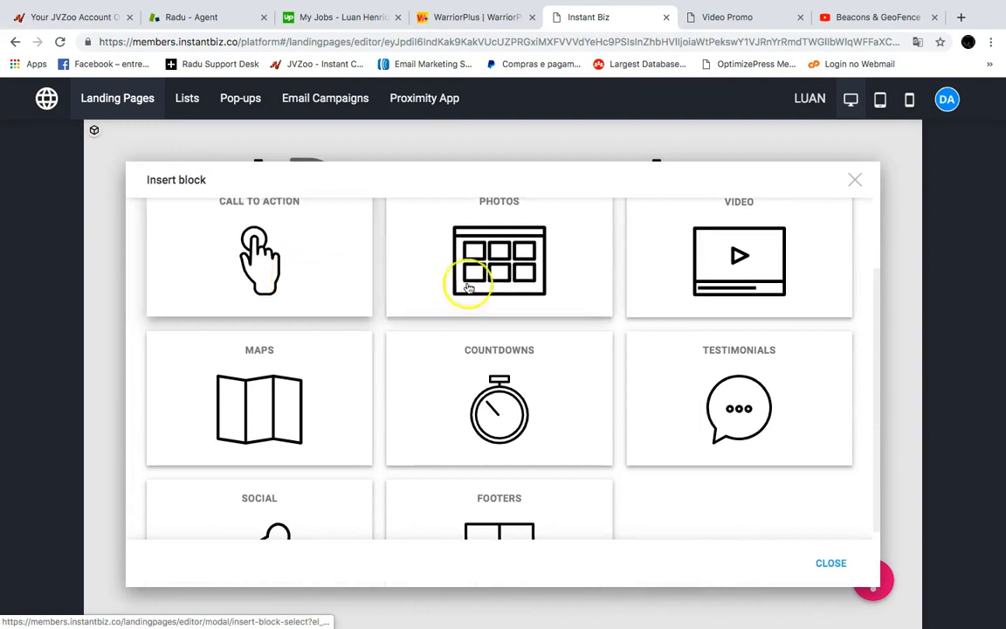
pyautogui.scroll(-2, 731, 291)
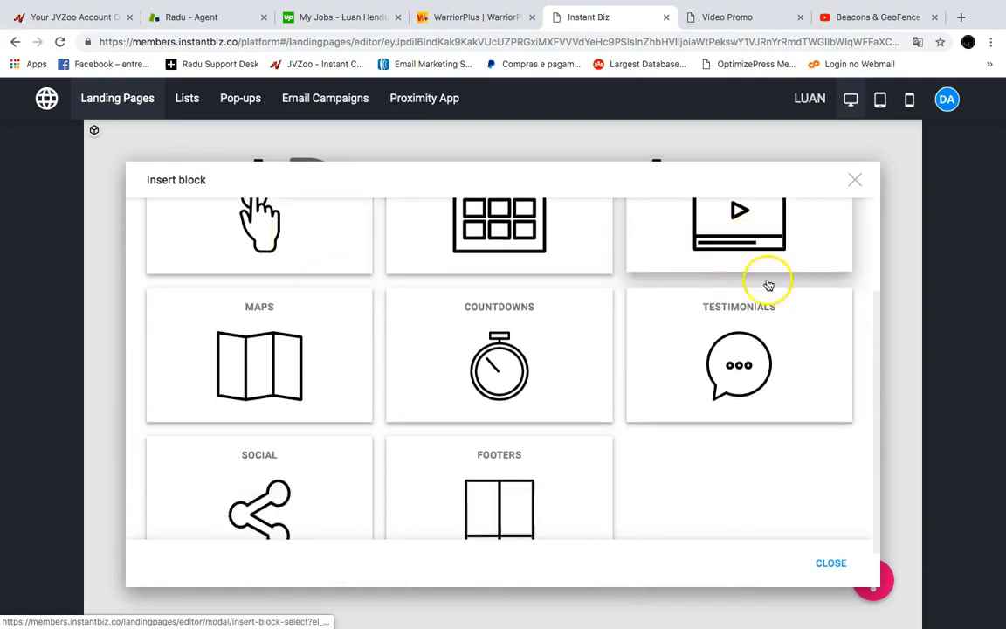
pyautogui.click(857, 182)
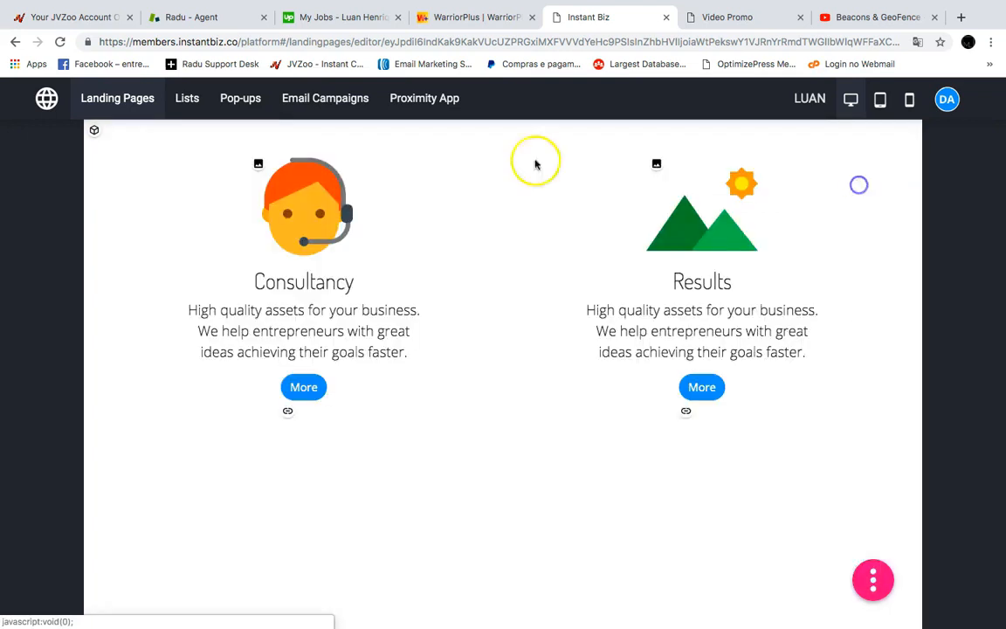
# Create an opt-in form from the "Stay in the Loop" template in Lists and name it "new optin".
pyautogui.click(187, 102)
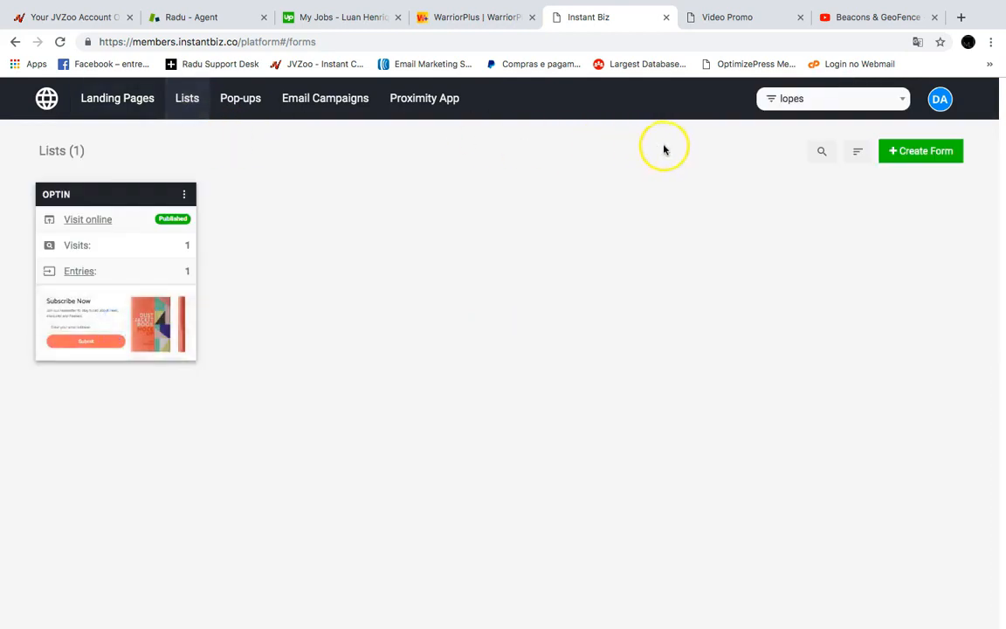
pyautogui.click(910, 154)
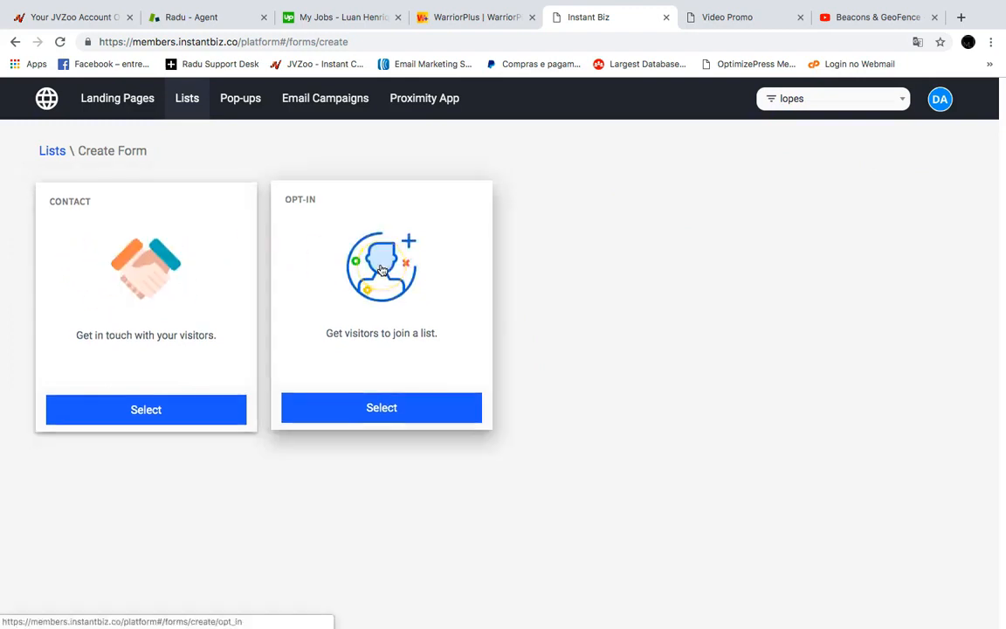
pyautogui.click(398, 407)
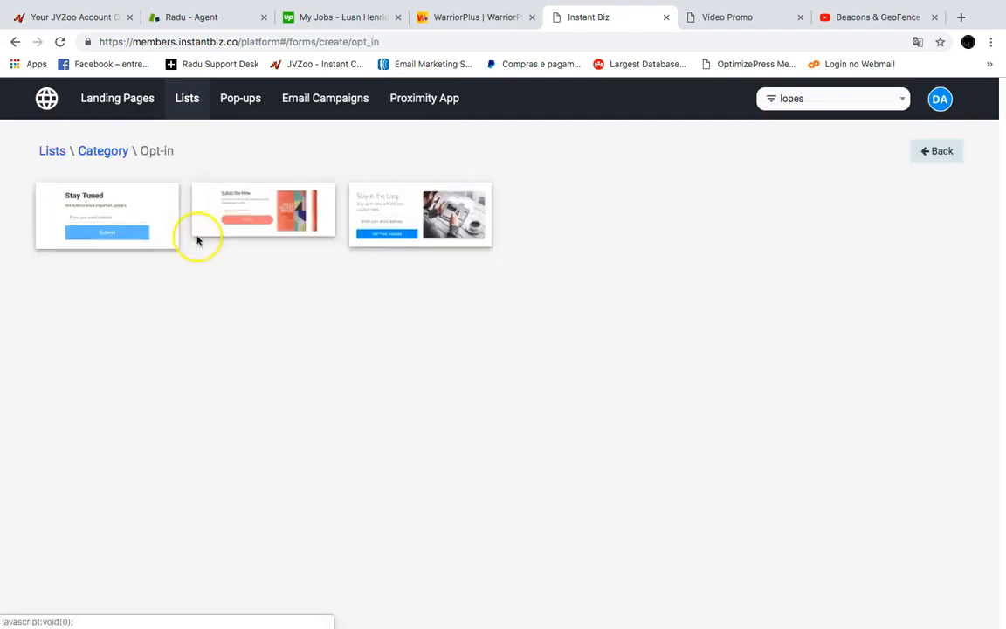
pyautogui.click(423, 231)
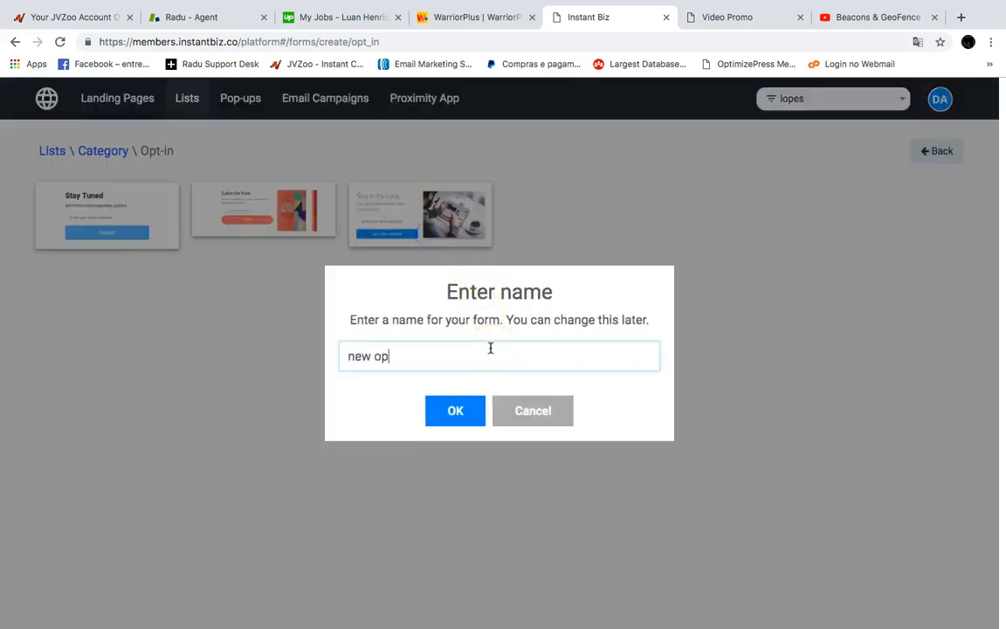
pyautogui.click(452, 410)
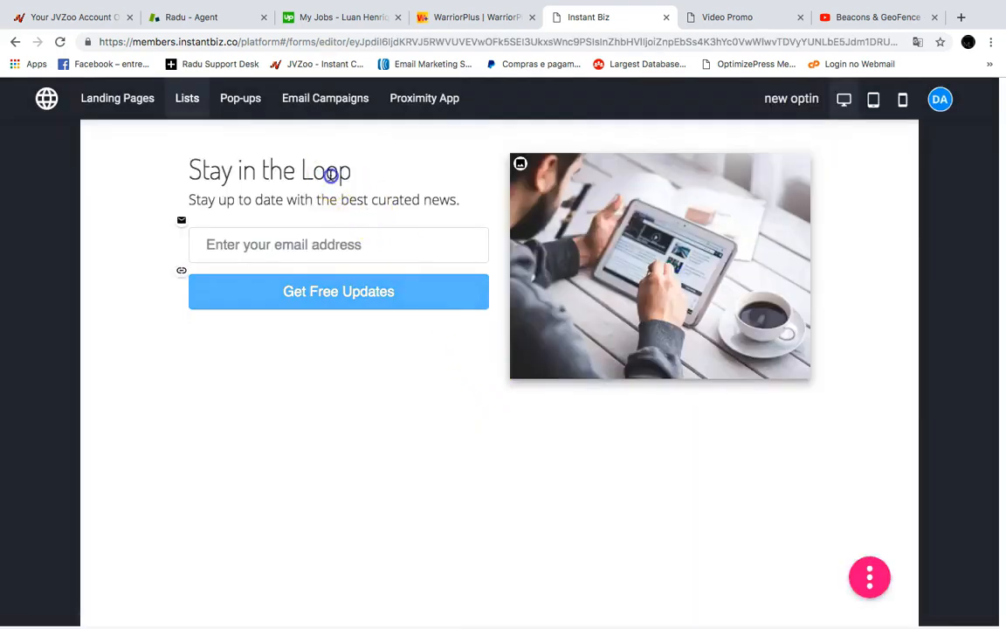
# Replace the form's heading with "Get in touch with us" and the line below it with "Signup below".
pyautogui.click(331, 174)
pyautogui.moveTo(358, 171); pyautogui.dragTo(179, 171)
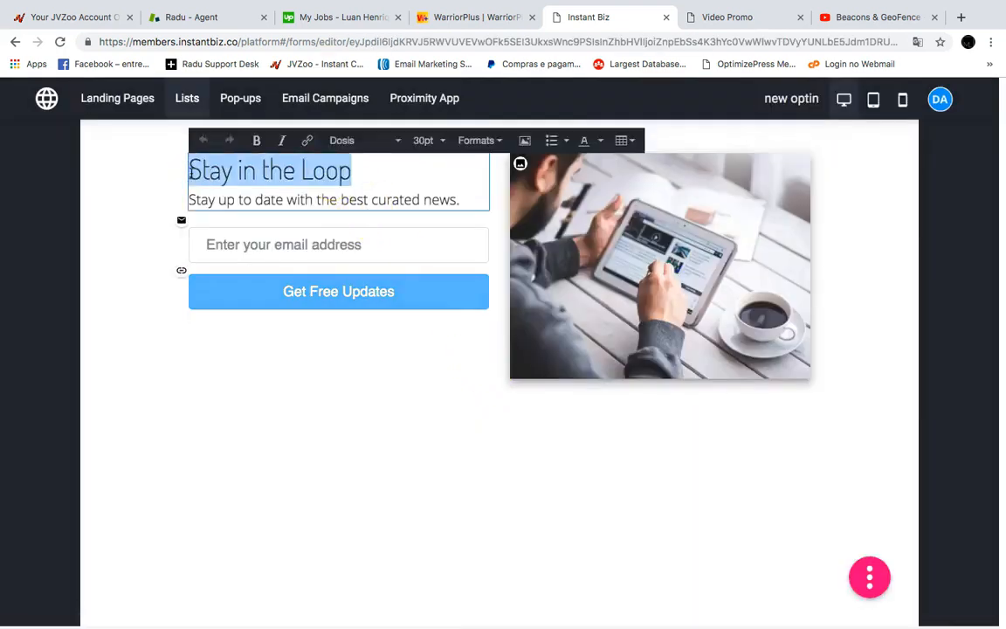
pyautogui.write('Get in touch with us')
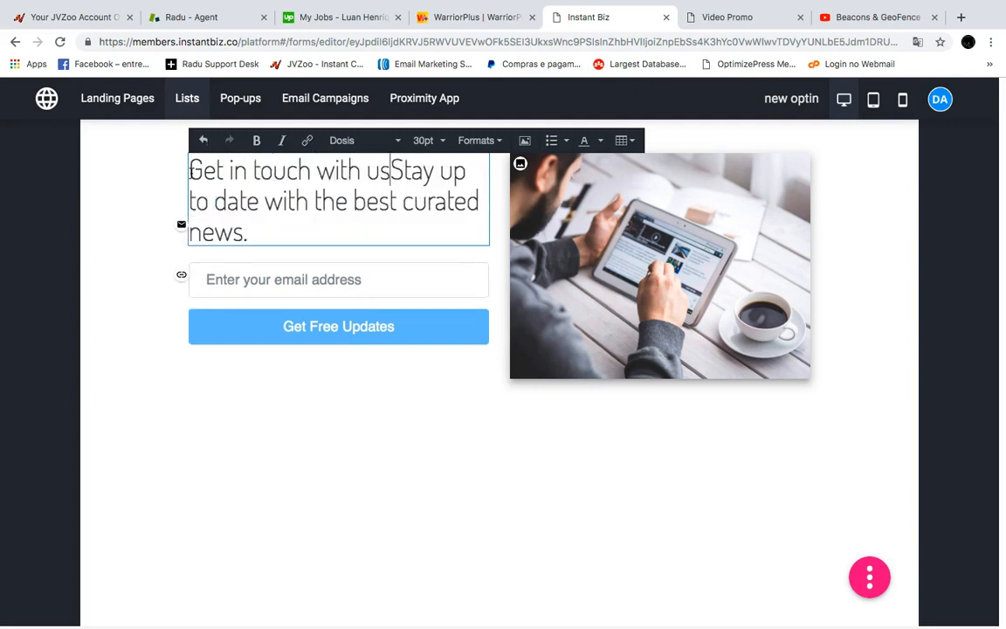
pyautogui.press('Return')
pyautogui.moveTo(376, 238); pyautogui.dragTo(179, 209)
pyautogui.write('Signup below')
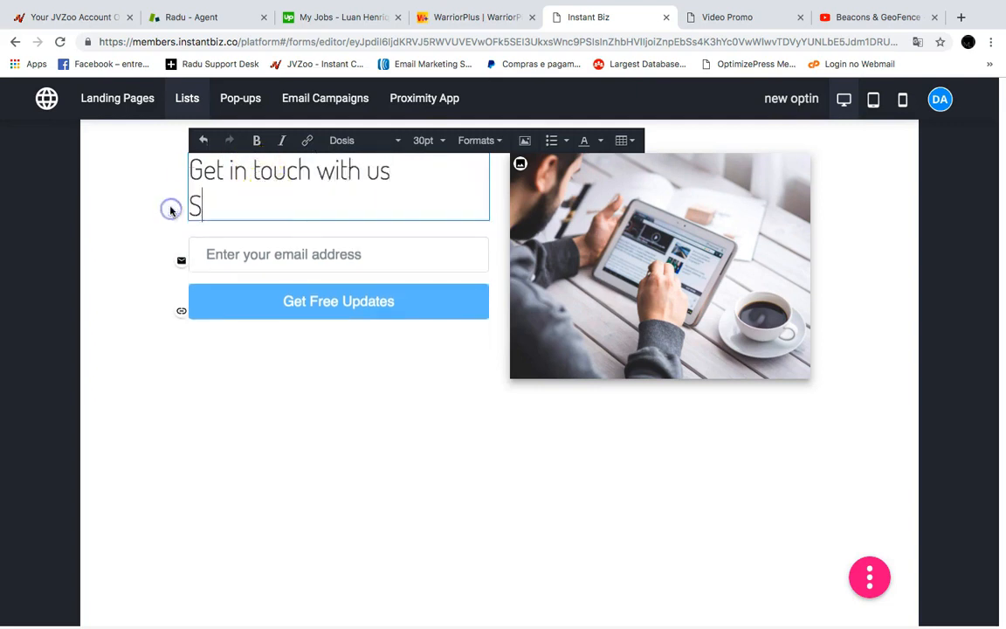
pyautogui.click(278, 335)
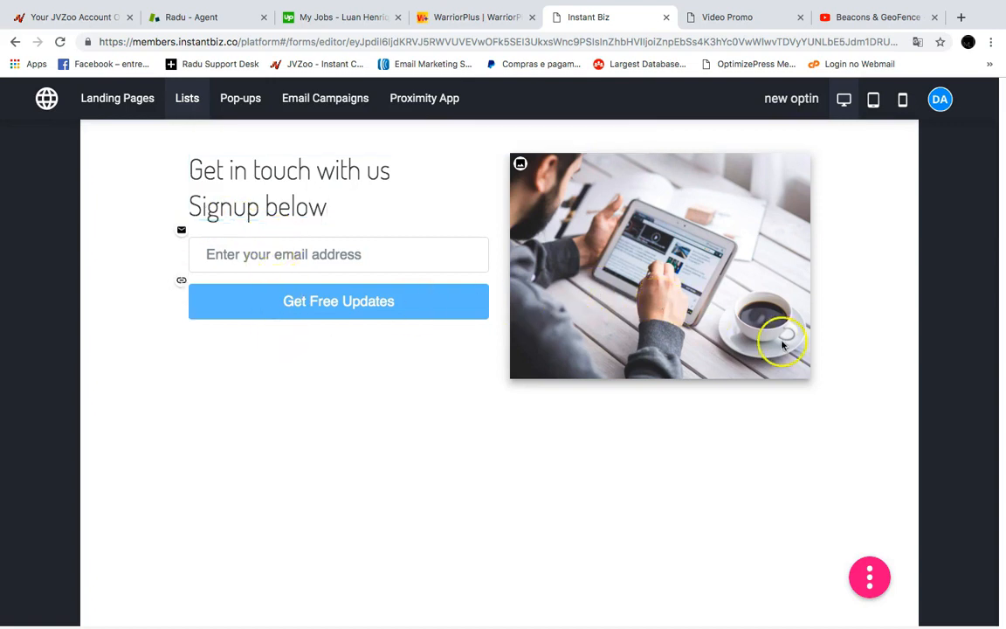
# Save and publish the opt-in form.
pyautogui.click(882, 578)
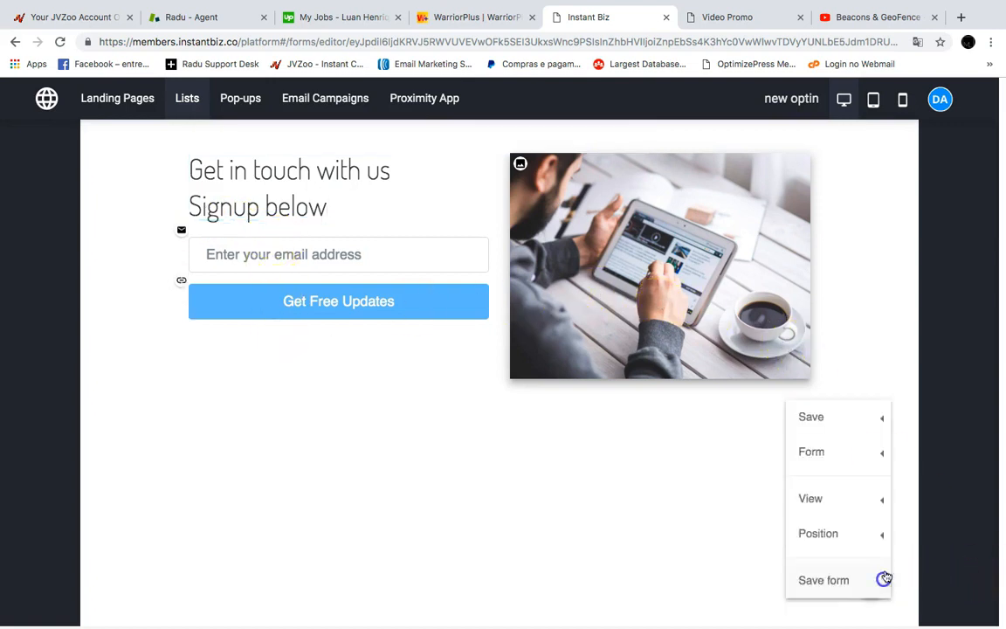
pyautogui.moveTo(828, 511)
pyautogui.moveTo(833, 423)
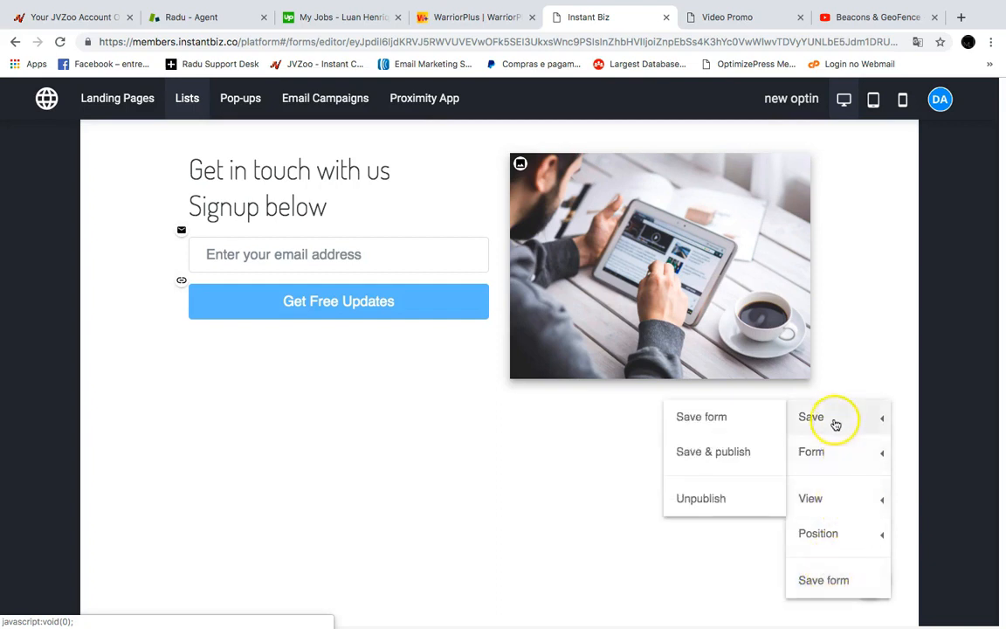
pyautogui.click(734, 448)
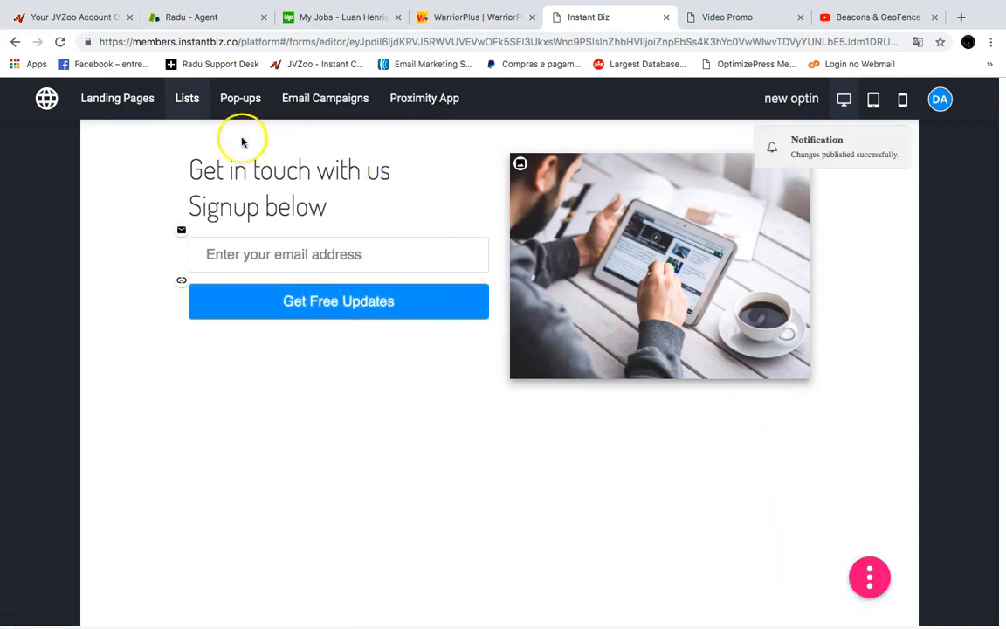
# Return to the lists overview, open the published "new optin" form online and view it in its new tab.
pyautogui.click(188, 103)
pyautogui.click(91, 218)
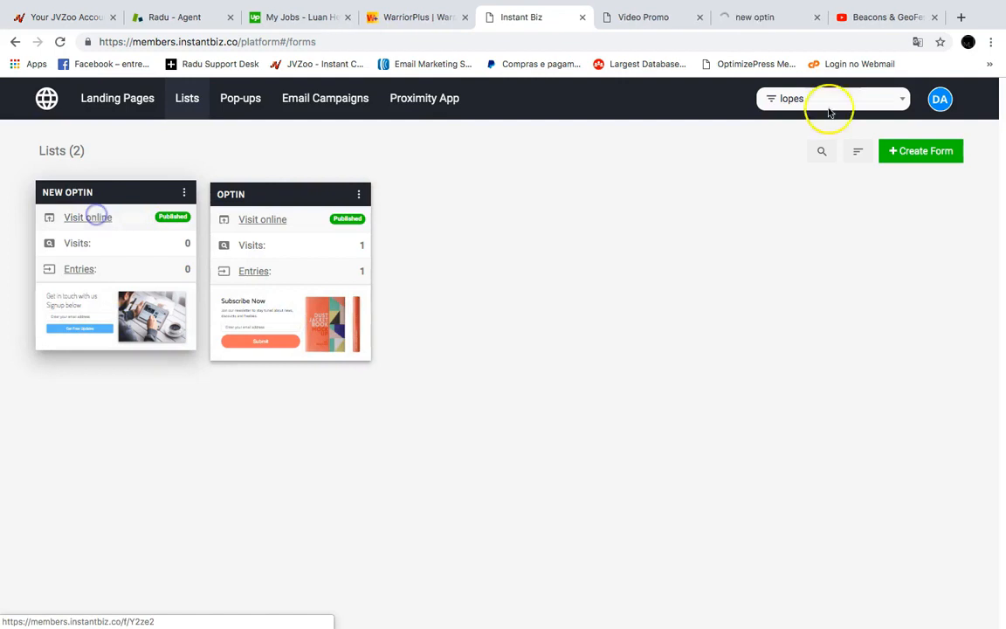
pyautogui.click(752, 18)
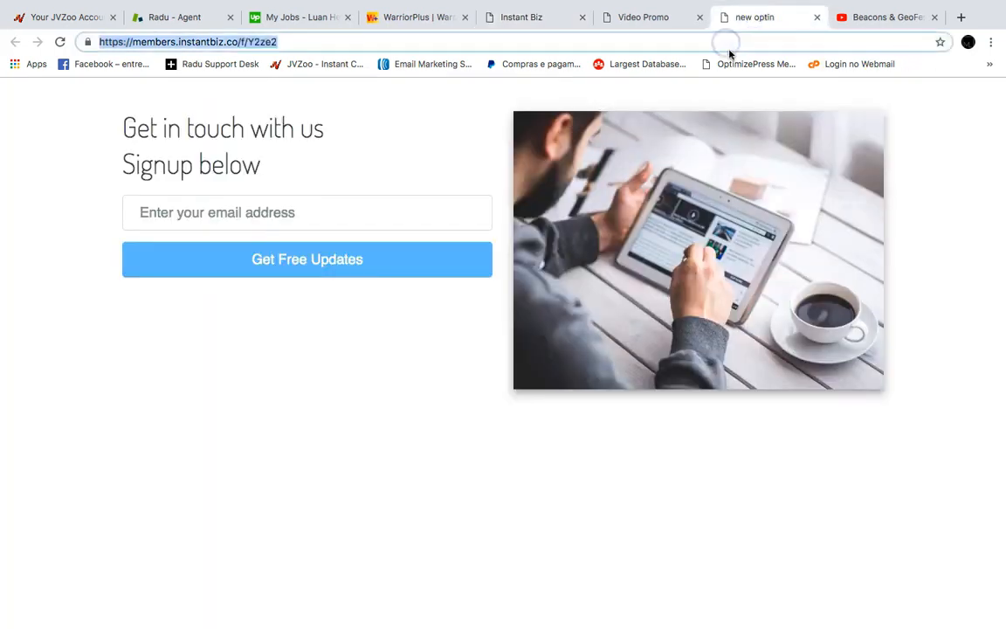
# Return to the Lists overview, open the entries collected by the "optin" form and check the available export formats.
pyautogui.click(317, 209)
pyautogui.click(342, 172)
pyautogui.click(521, 19)
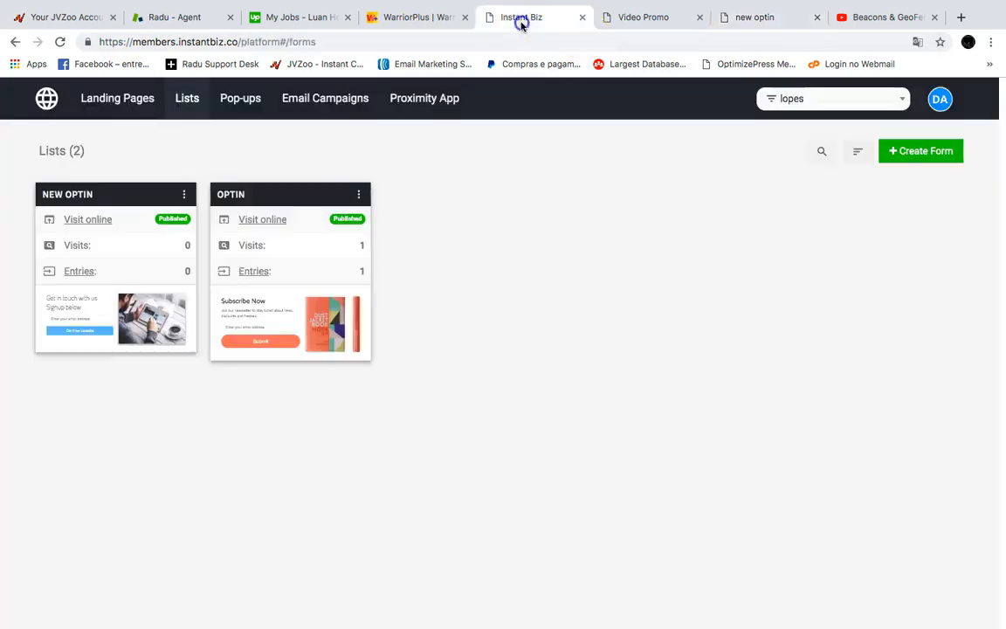
pyautogui.click(252, 271)
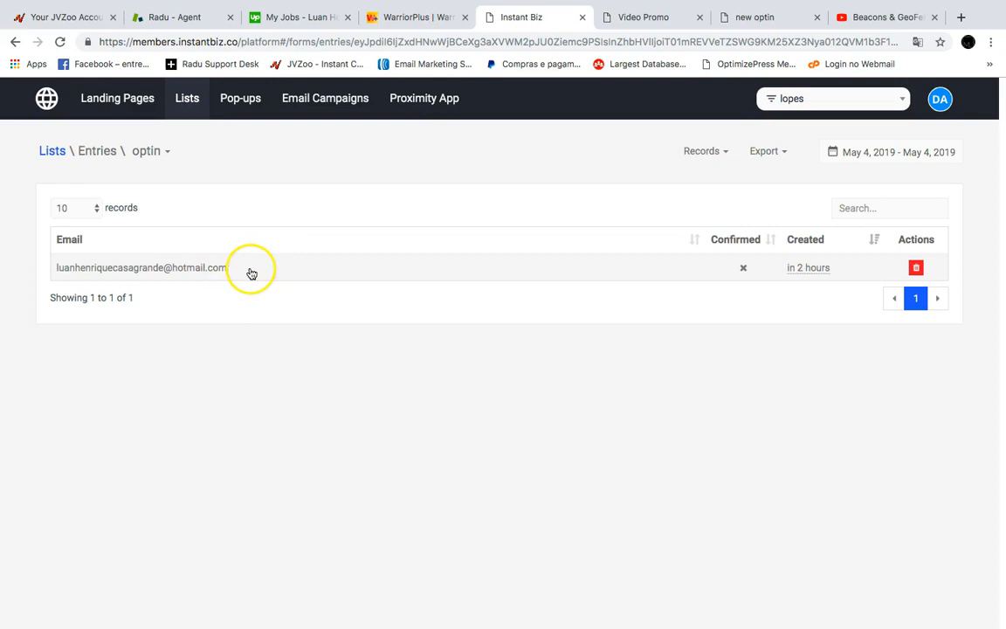
pyautogui.click(765, 151)
pyautogui.click(726, 225)
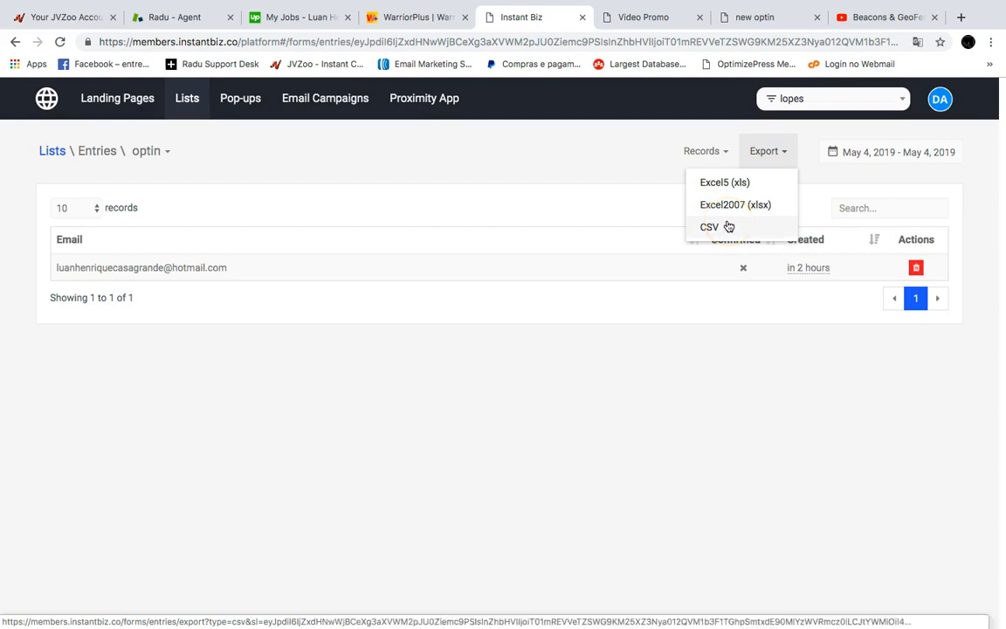
pyautogui.click(656, 209)
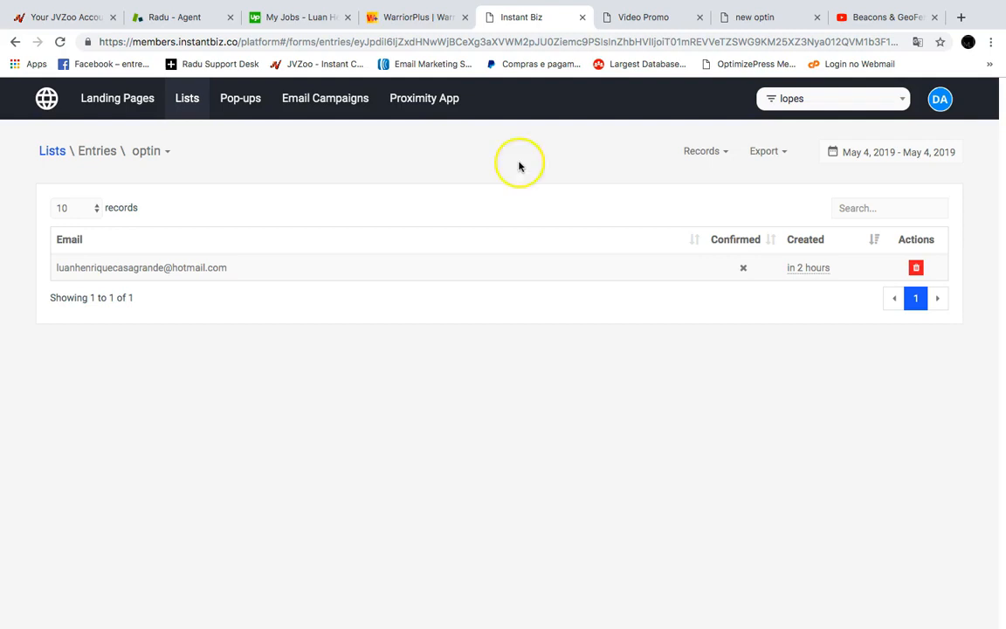
# Start a new pop-up and name it with the presenter's first name followed by "DEMO".
pyautogui.click(249, 99)
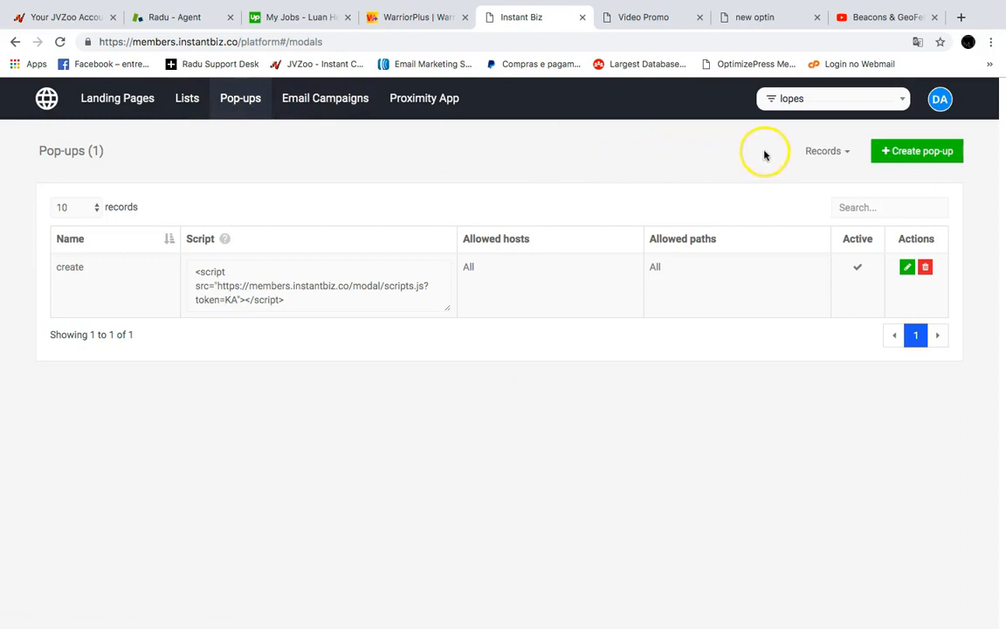
pyautogui.click(902, 150)
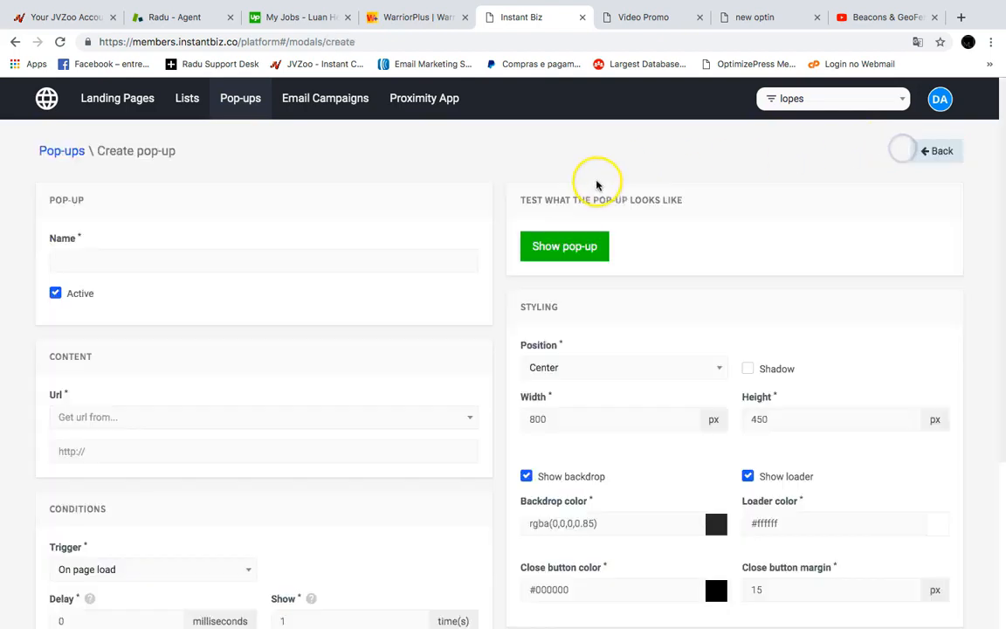
pyautogui.click(313, 253)
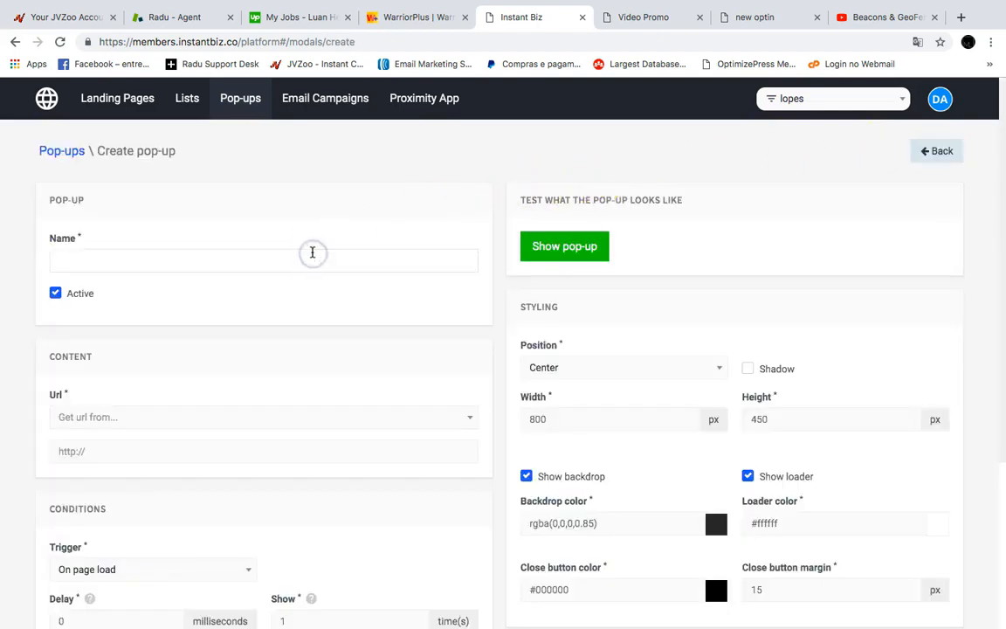
pyautogui.write('LUAN DEMO')
# Use the existing "optin" form as the source of the pop-up's content URL.
pyautogui.scroll(-2, 311, 253)
pyautogui.scroll(-1, 311, 253)
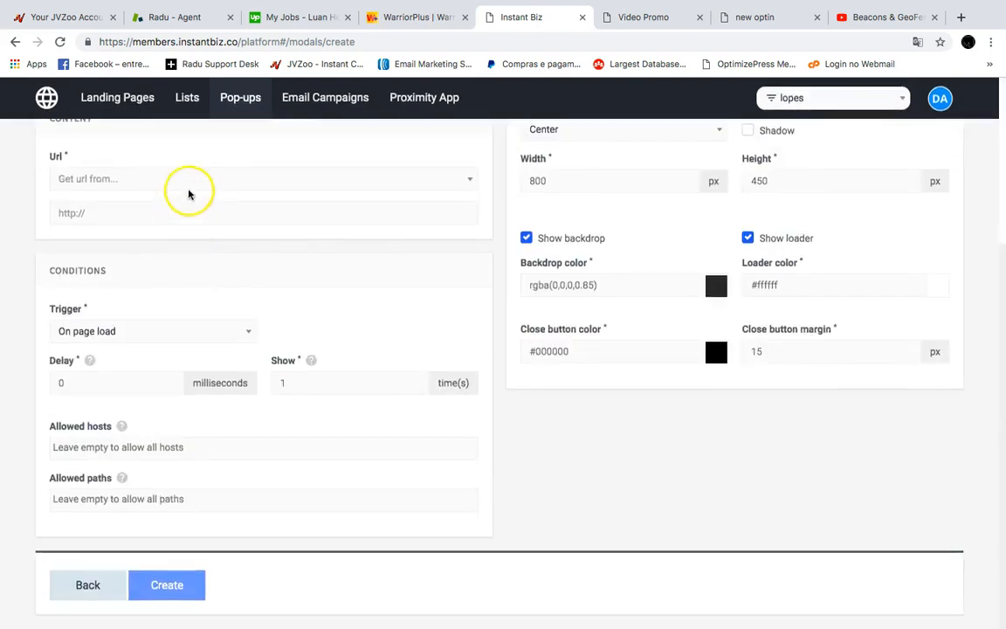
pyautogui.click(186, 183)
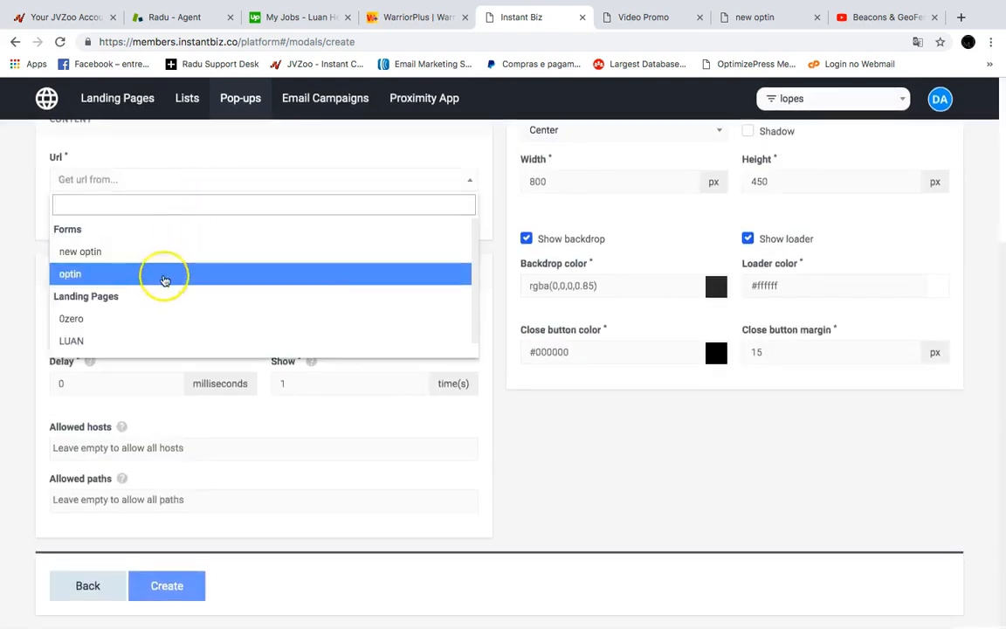
pyautogui.click(173, 276)
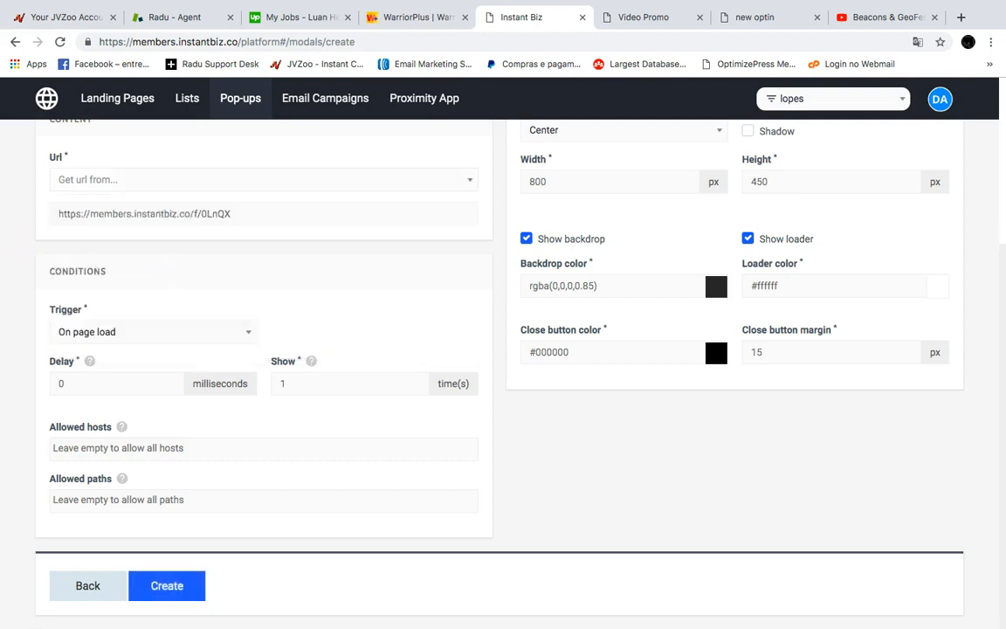
# Set the pop-up's trigger to "On page leave" and create the pop-up.
pyautogui.scroll(2, 5, 262)
pyautogui.scroll(-2, 4, 266)
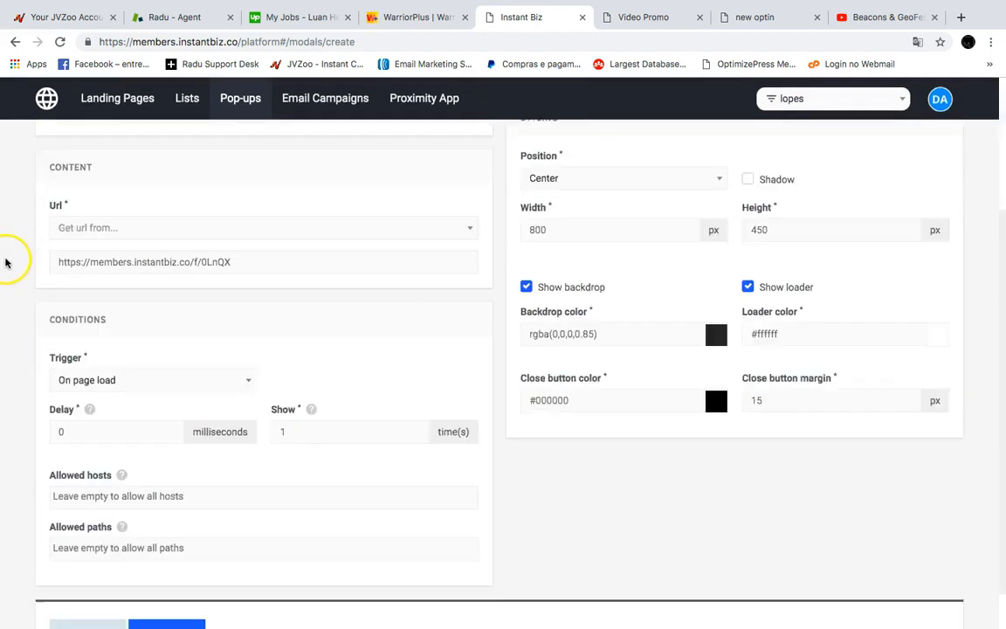
pyautogui.click(123, 323)
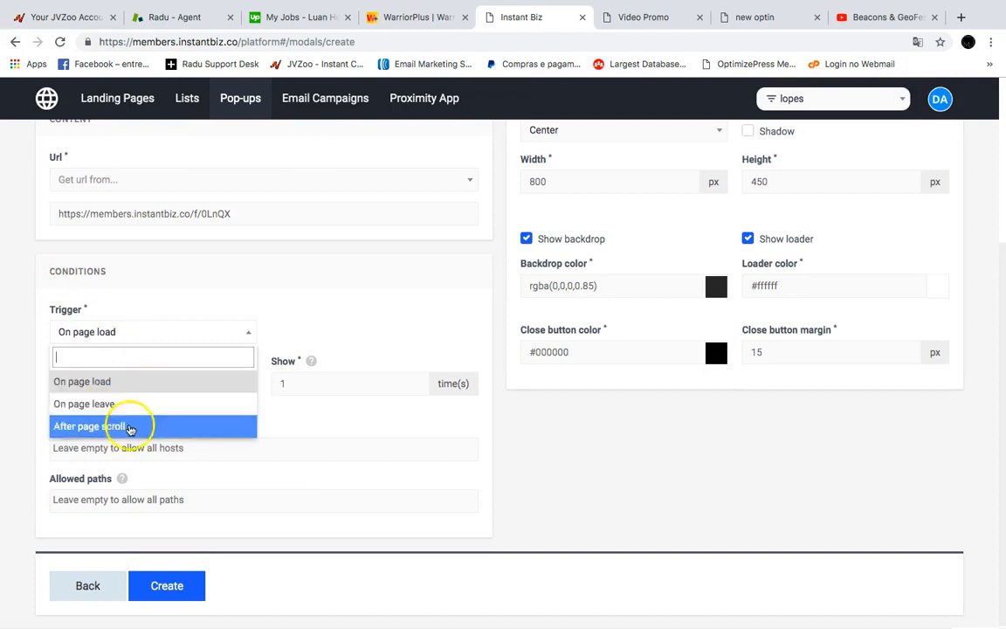
pyautogui.click(149, 355)
pyautogui.click(138, 406)
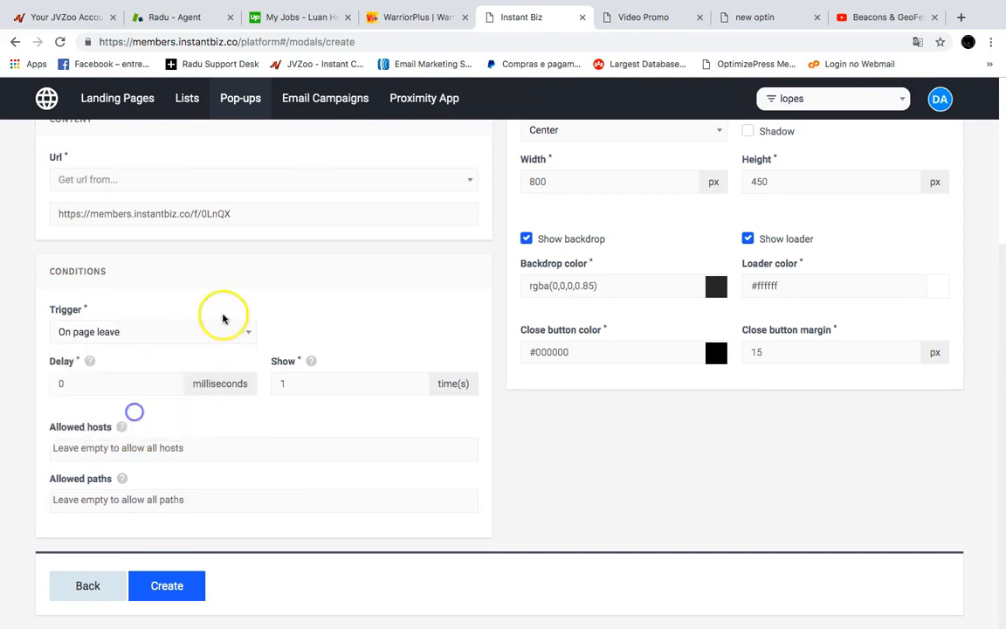
pyautogui.scroll(3, 246, 306)
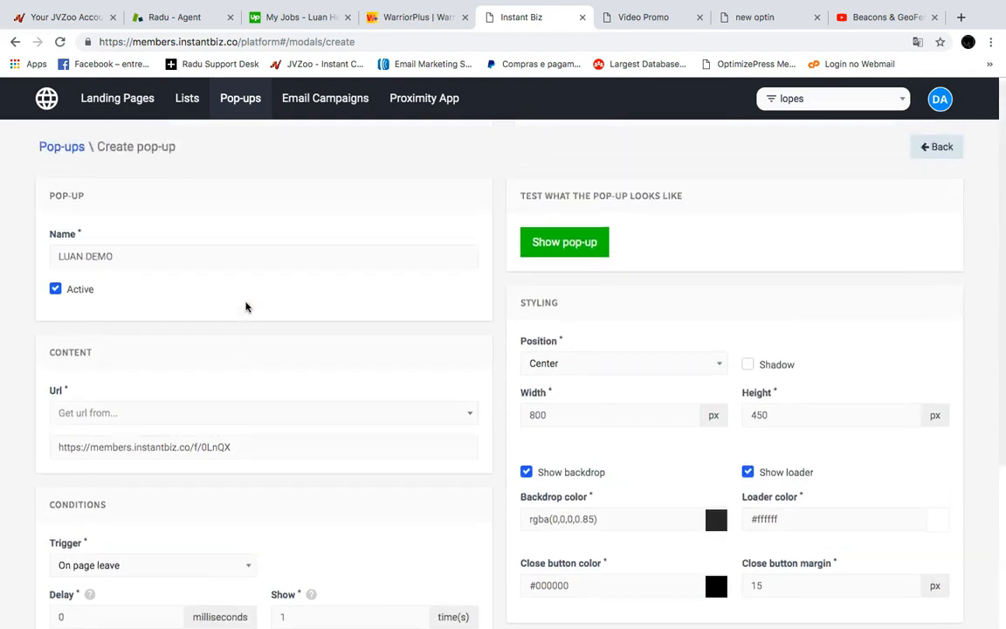
pyautogui.scroll(-3, 247, 308)
pyautogui.click(177, 584)
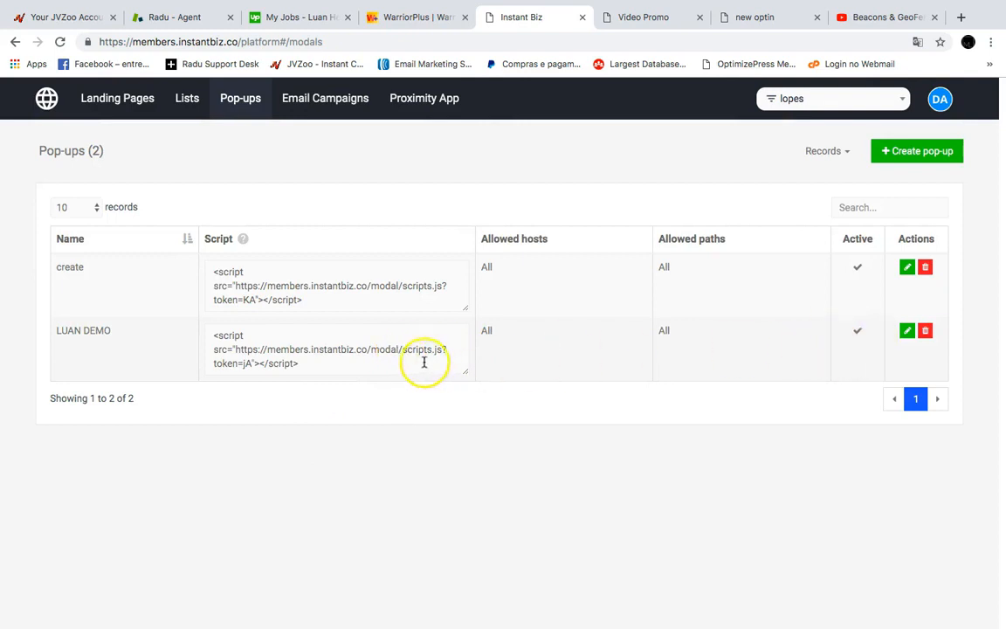
# Highlight the new pop-up's embed script, and open the pop-up for editing to preview how it looks.
pyautogui.moveTo(419, 361); pyautogui.dragTo(204, 328)
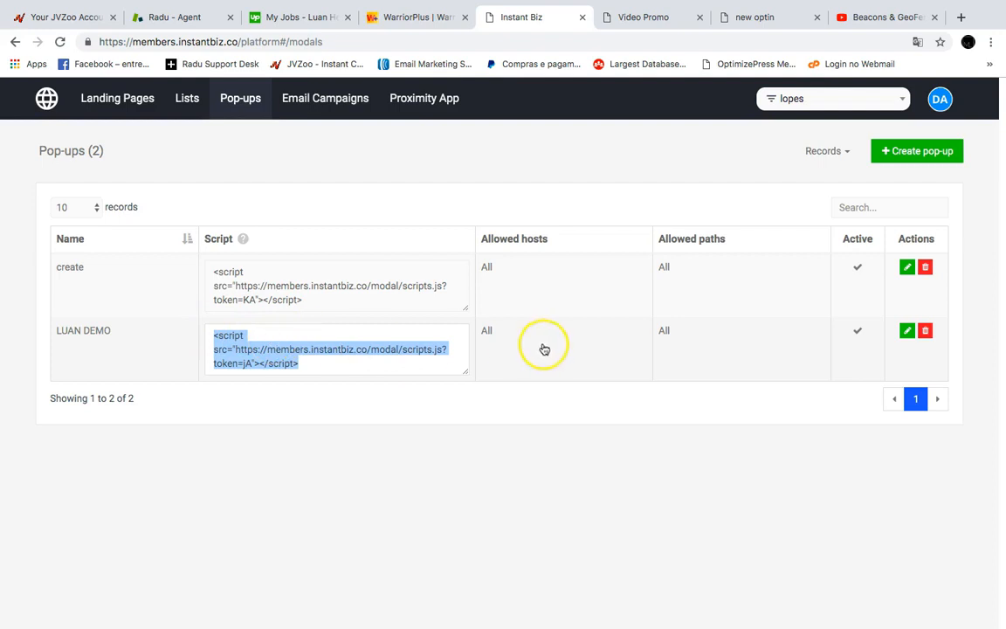
pyautogui.click(907, 331)
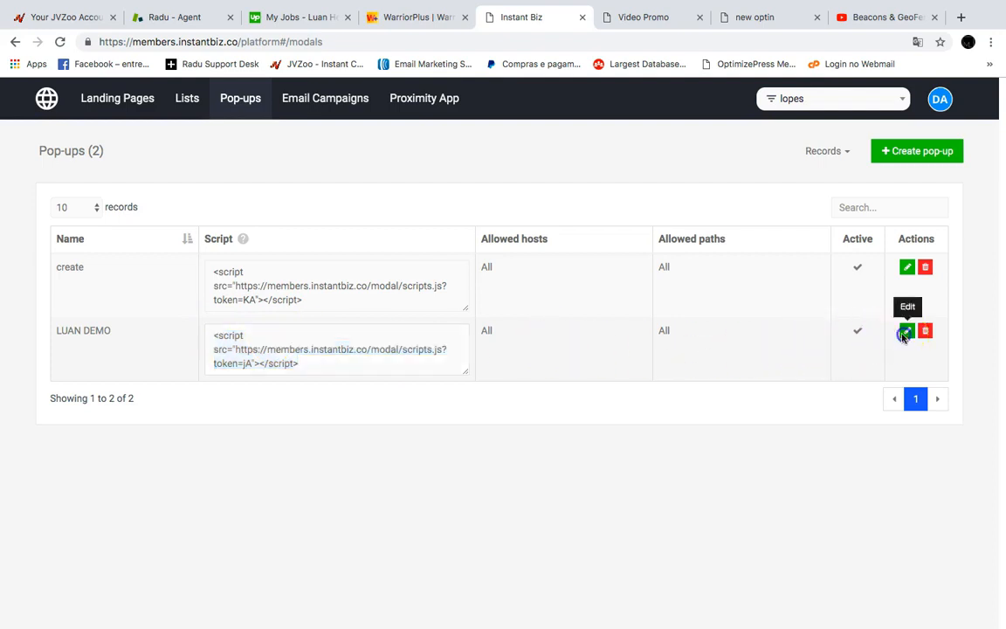
pyautogui.click(551, 247)
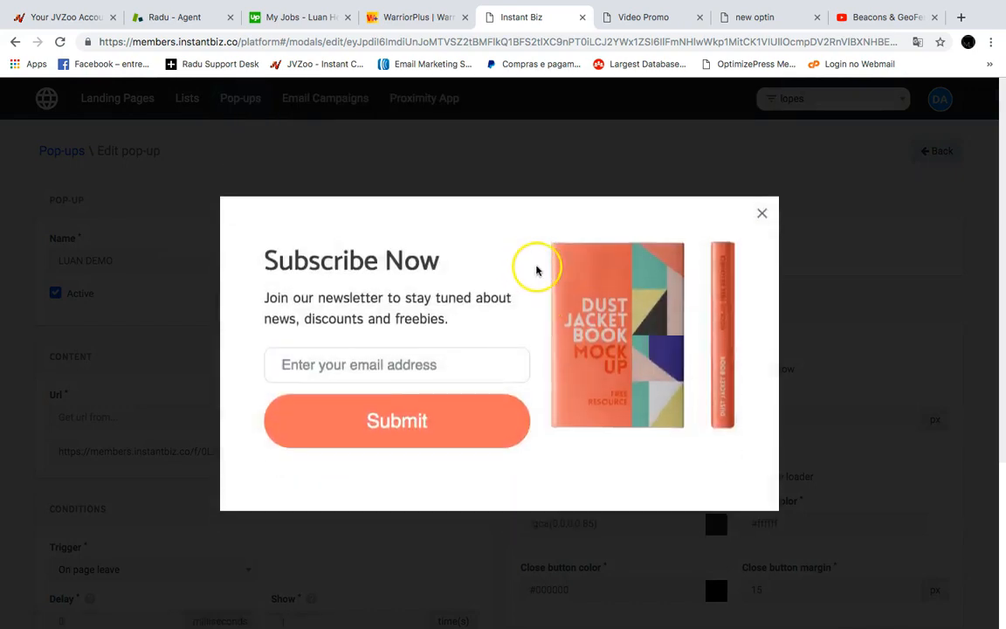
pyautogui.click(763, 217)
pyautogui.click(592, 237)
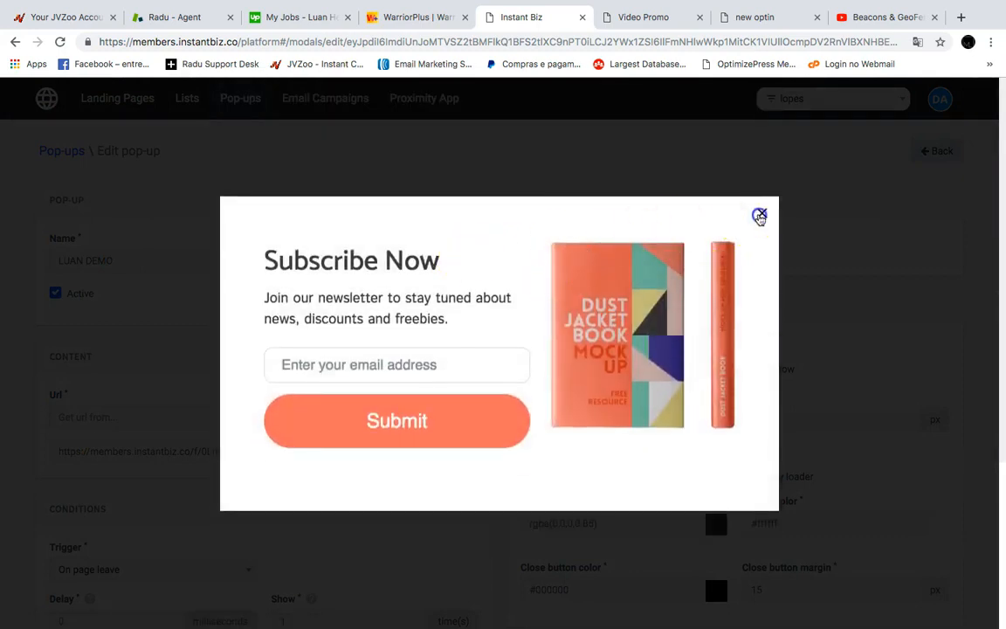
pyautogui.click(761, 214)
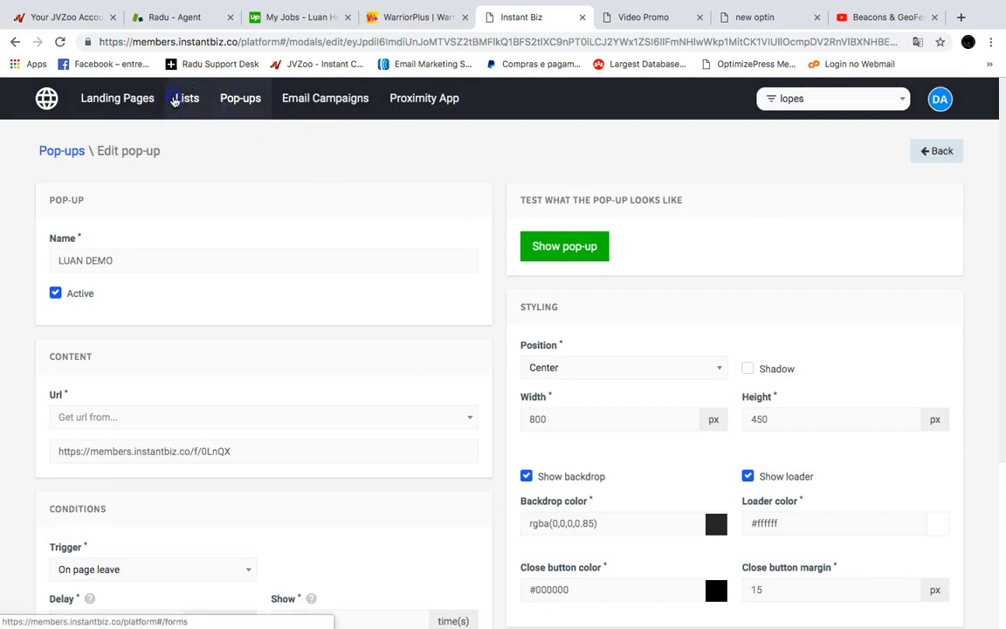
# Review the Lists, Pop-ups and Proximity App sections, dismissing the window over the scenarios, and return to the landing pages overview.
pyautogui.click(185, 98)
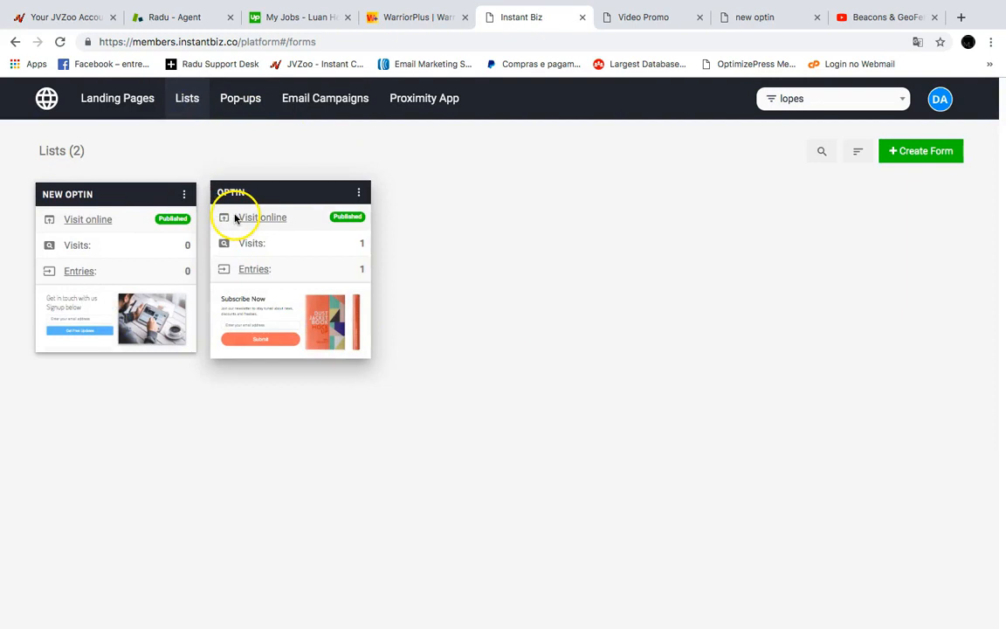
pyautogui.click(227, 104)
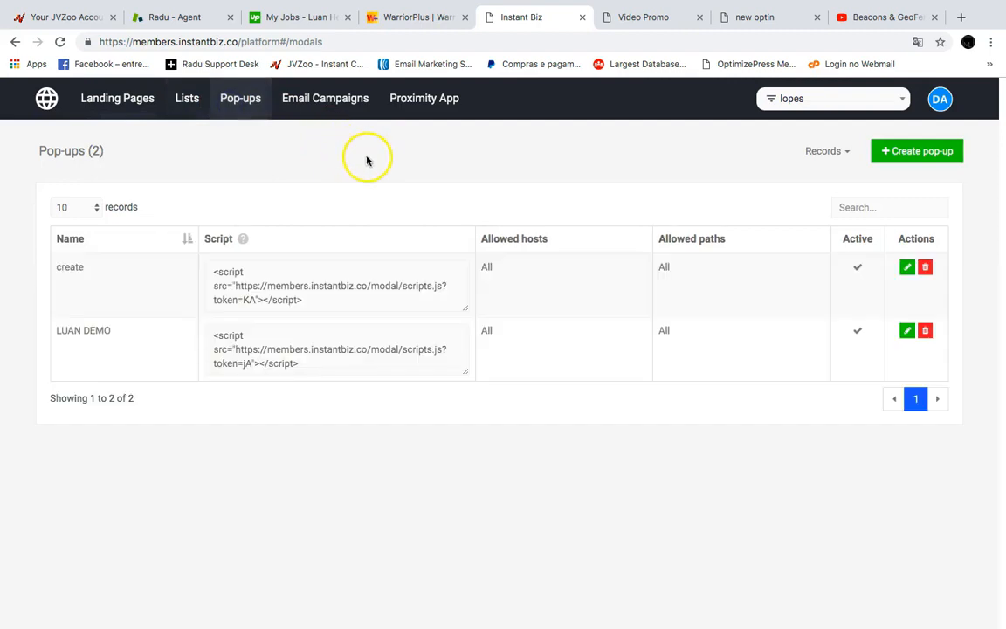
pyautogui.moveTo(417, 103)
pyautogui.click(406, 150)
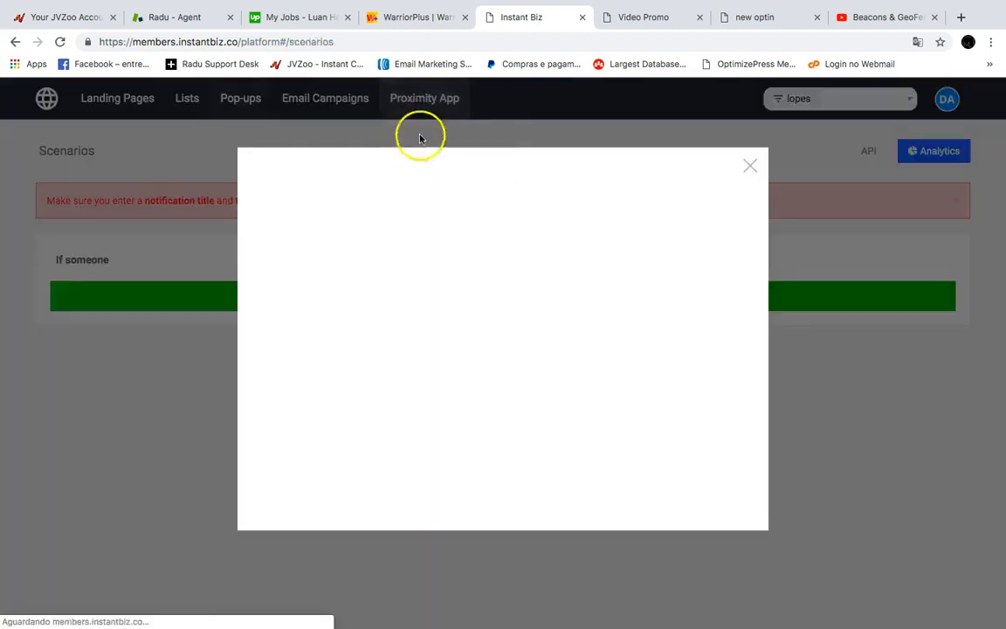
pyautogui.click(750, 166)
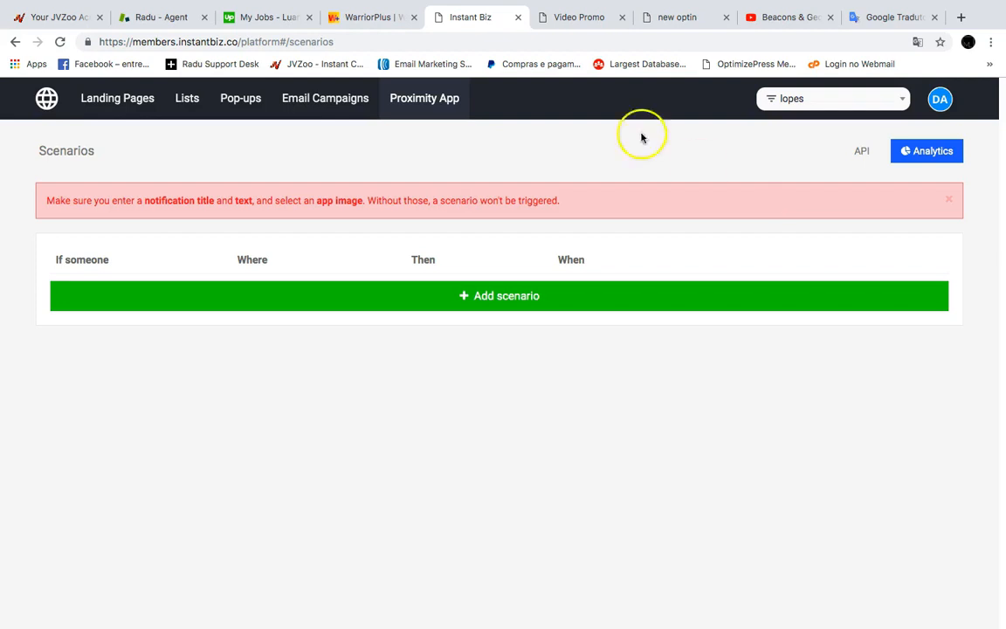
pyautogui.click(96, 105)
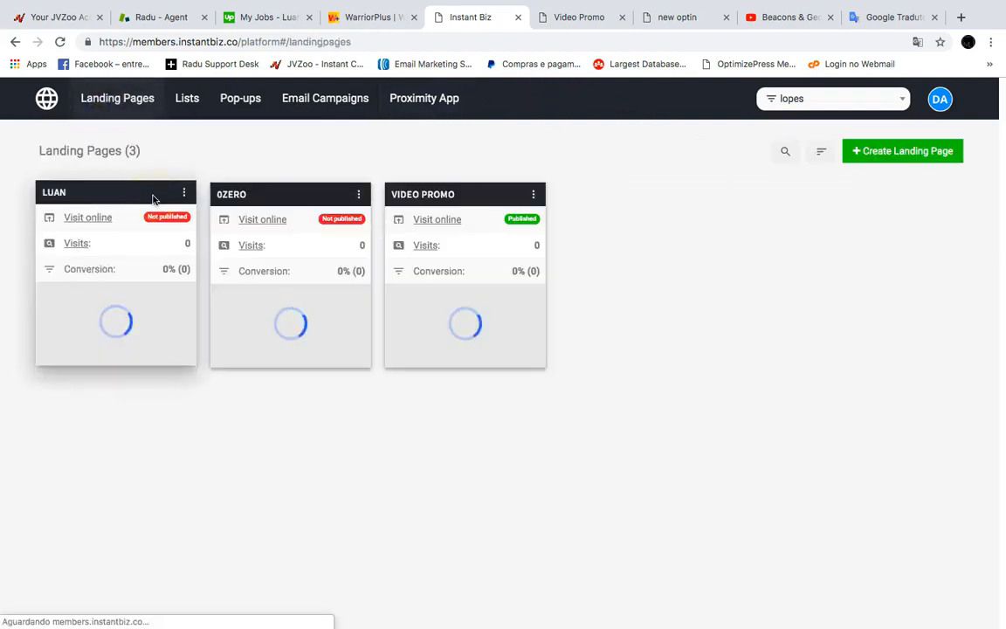